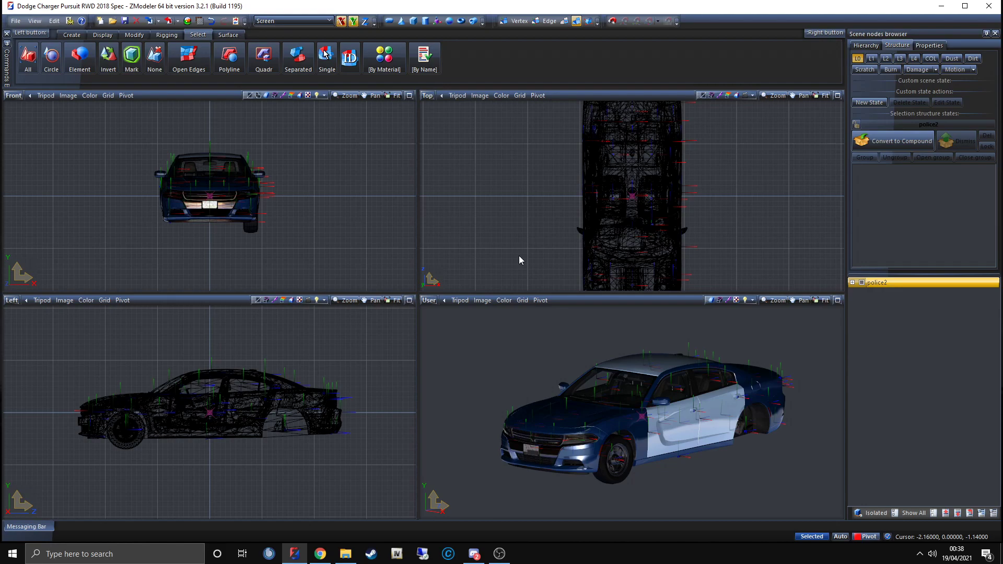
Step: Examine the rear lights and boot area of the police car model from behind
{"action": "key", "text": "ctrl+a"}
{"action": "middle_click_drag", "start_coordinate": [538, 397], "coordinate": [574, 425]}
{"action": "scroll", "coordinate": [527, 430], "scroll_direction": "up", "scroll_amount": 5}
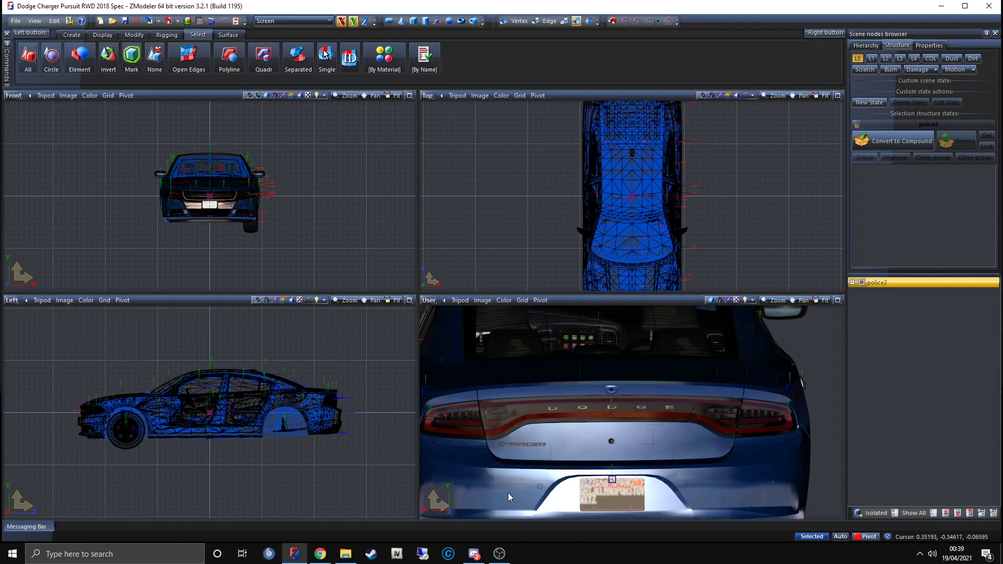
{"action": "left_click", "coordinate": [810, 330]}
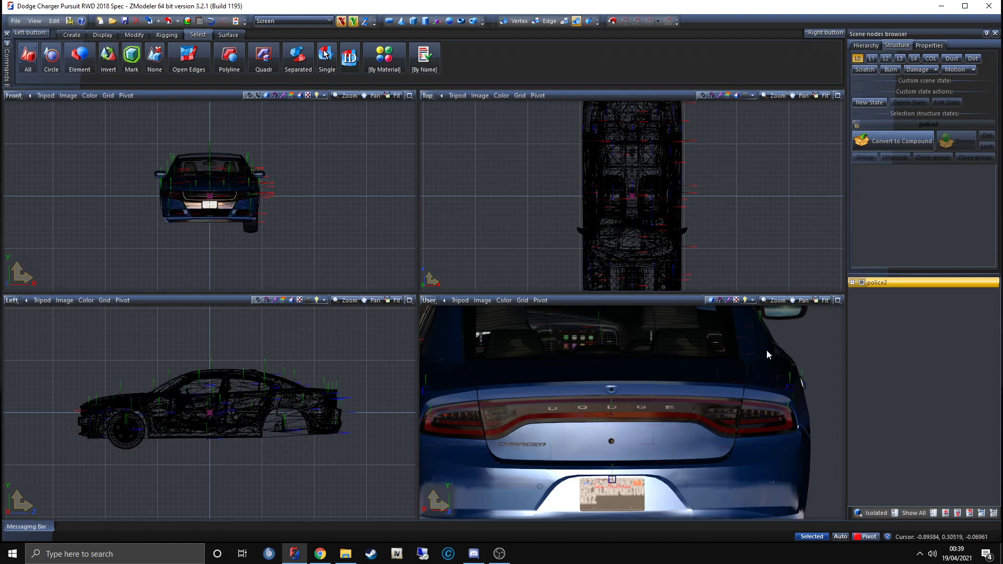
{"action": "left_click", "coordinate": [656, 387]}
{"action": "left_click", "coordinate": [808, 352]}
{"action": "left_click", "coordinate": [528, 359]}
{"action": "middle_click_drag", "start_coordinate": [529, 358], "coordinate": [618, 370]}
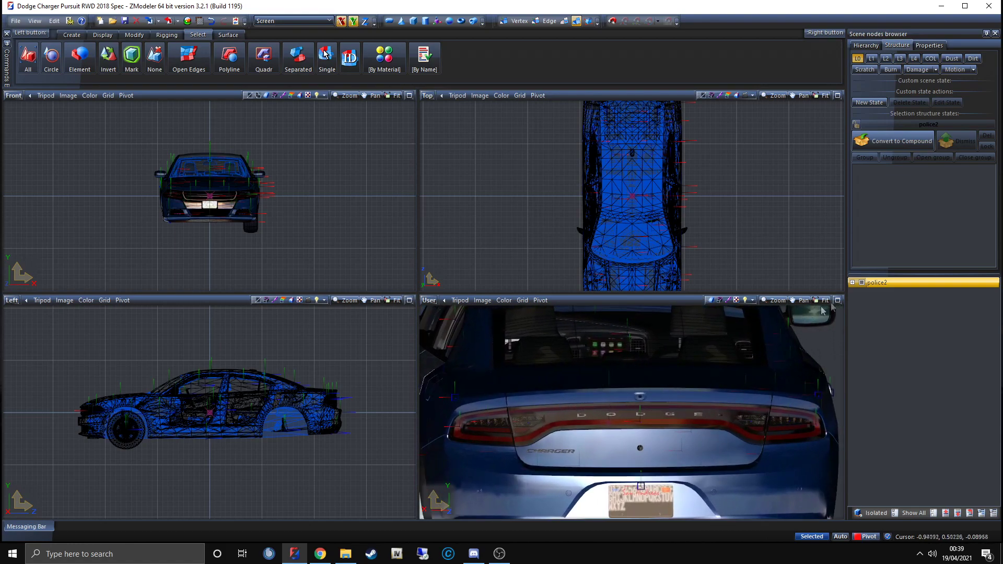
{"action": "left_click", "coordinate": [635, 387]}
Step: Hide every object in the scene except the indicator_lr and indicator_rr nodes under the police2 chassis
{"action": "left_click", "coordinate": [852, 283]}
{"action": "left_click", "coordinate": [861, 293]}
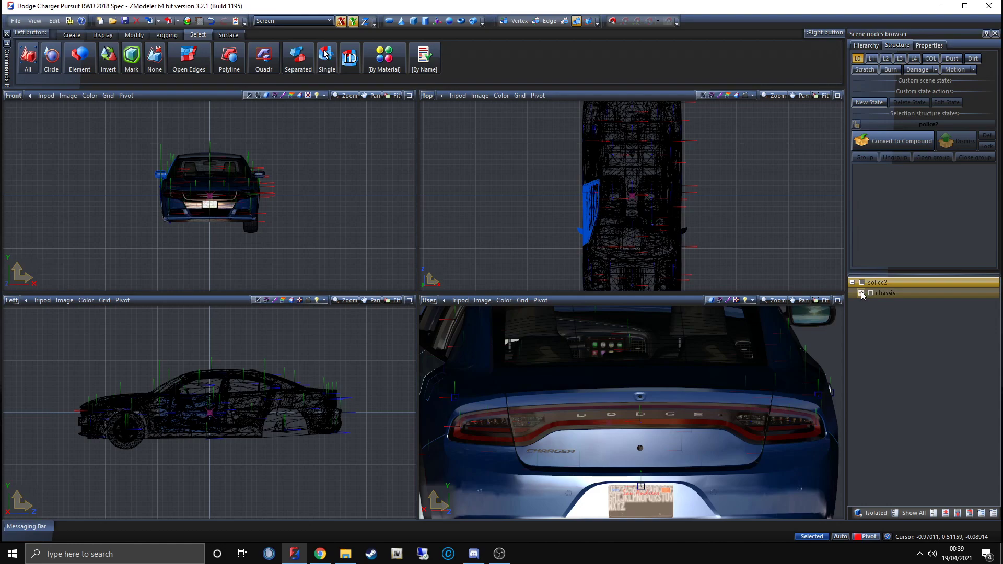
{"action": "left_click", "coordinate": [861, 294]}
{"action": "scroll", "coordinate": [996, 336], "scroll_direction": "down", "scroll_amount": 1}
{"action": "left_click_drag", "start_coordinate": [996, 336], "coordinate": [994, 442]}
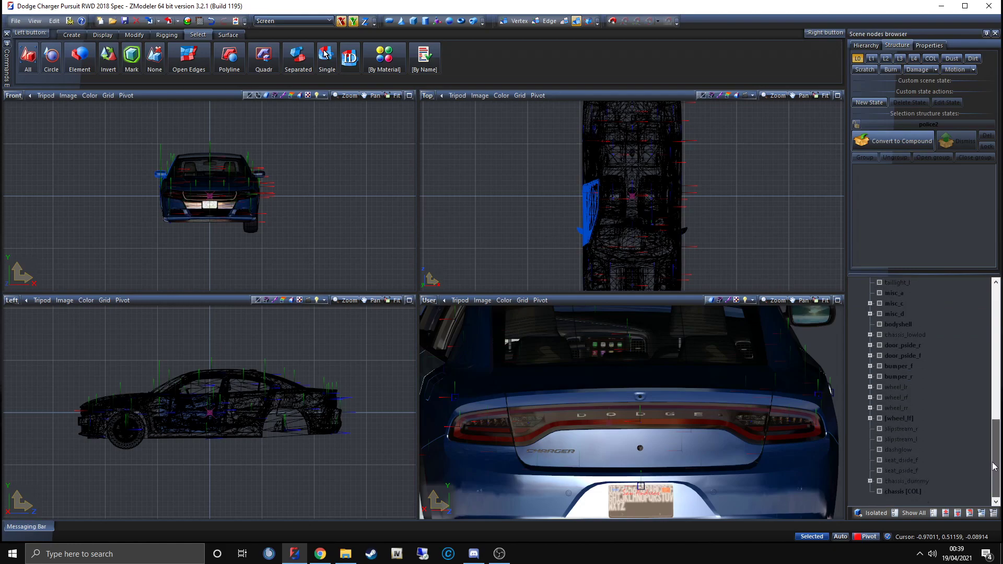
{"action": "scroll", "coordinate": [994, 442], "scroll_direction": "up", "scroll_amount": 1}
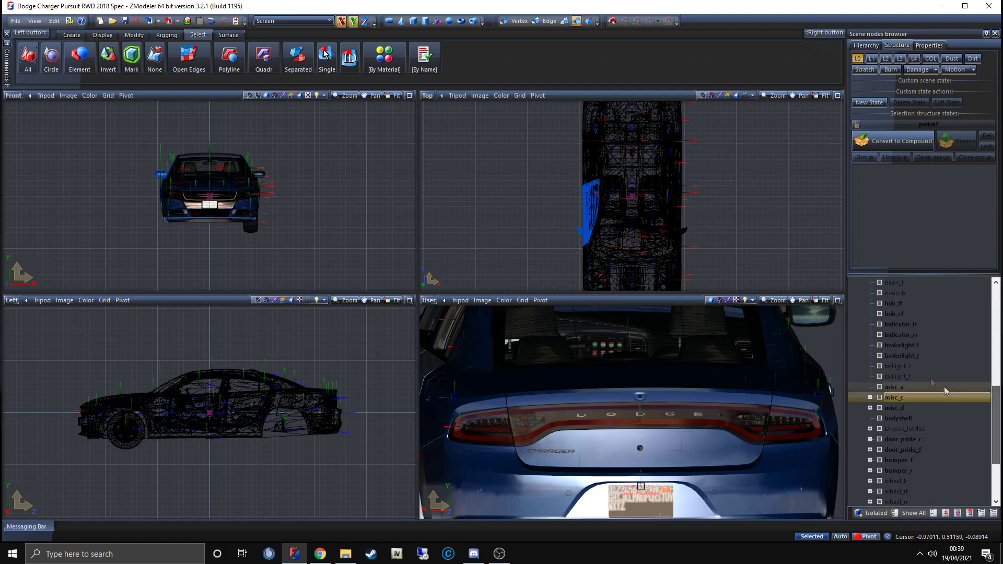
{"action": "left_click", "coordinate": [898, 335]}
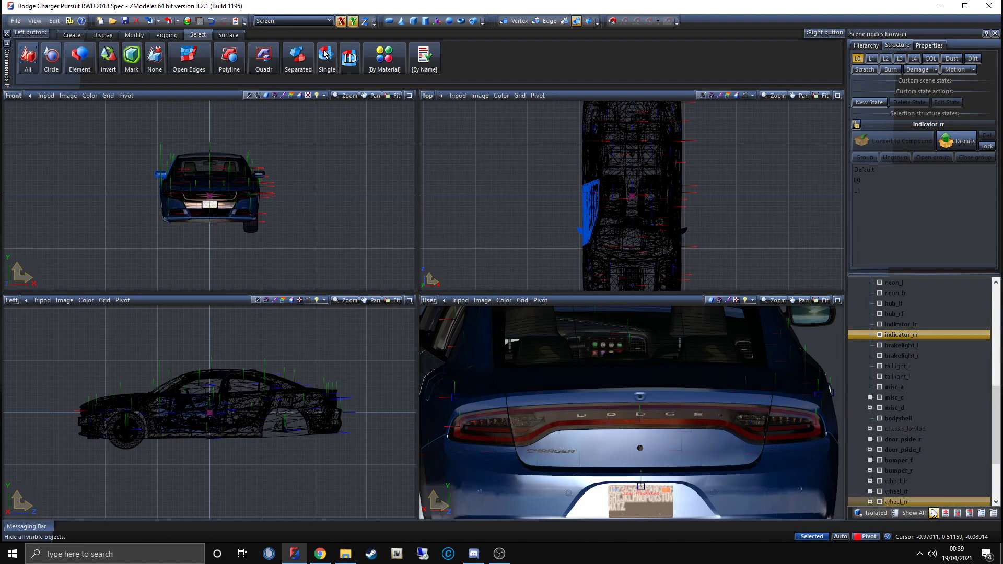
{"action": "left_click", "coordinate": [871, 512]}
{"action": "left_click", "coordinate": [879, 325]}
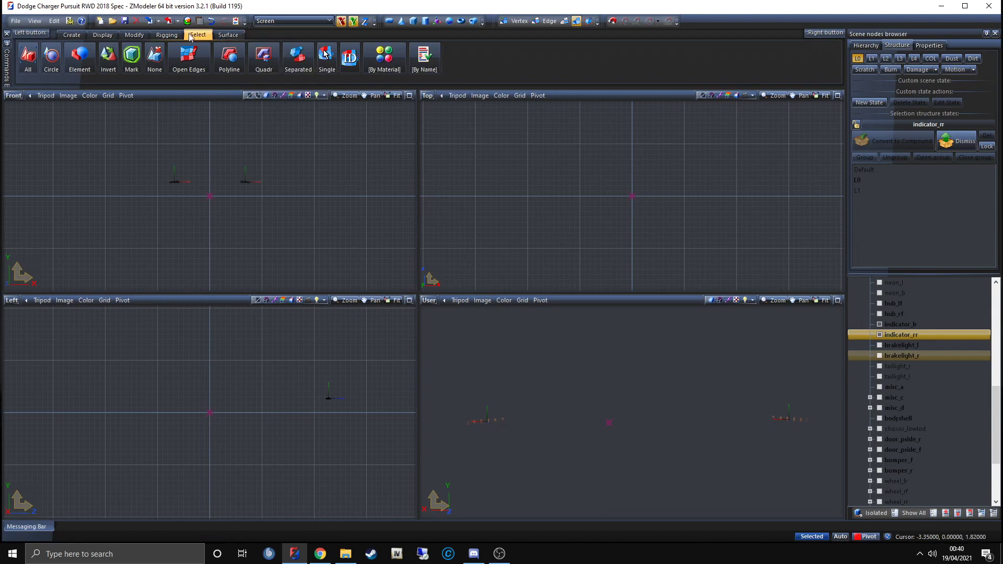
Step: Area-select both rear indicator meshes in the front view with Quadr and duplicate them with the Copy tool
{"action": "right_click", "coordinate": [263, 56]}
{"action": "right_click_drag", "start_coordinate": [109, 156], "coordinate": [361, 228]}
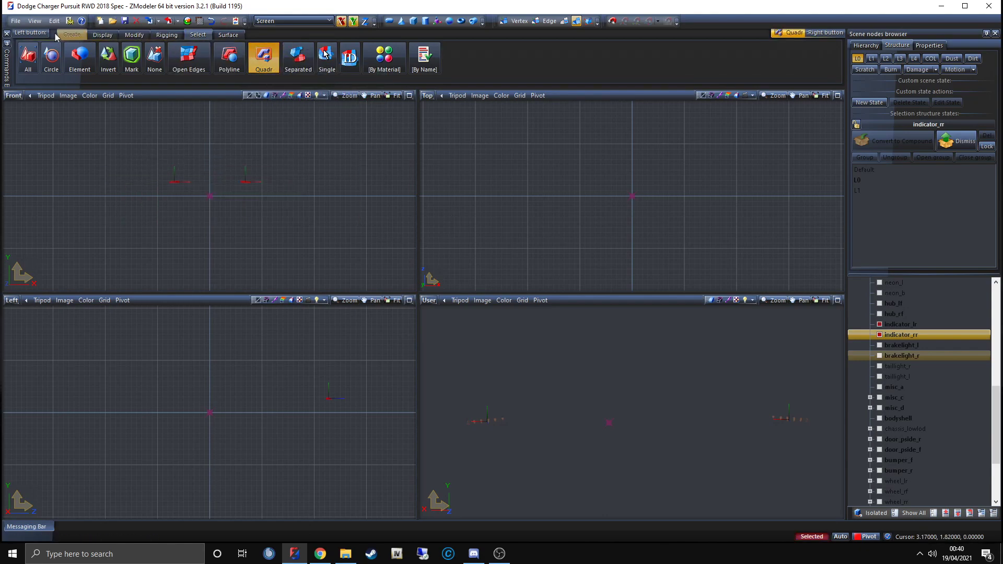
{"action": "left_click", "coordinate": [72, 35]}
{"action": "left_click", "coordinate": [28, 61]}
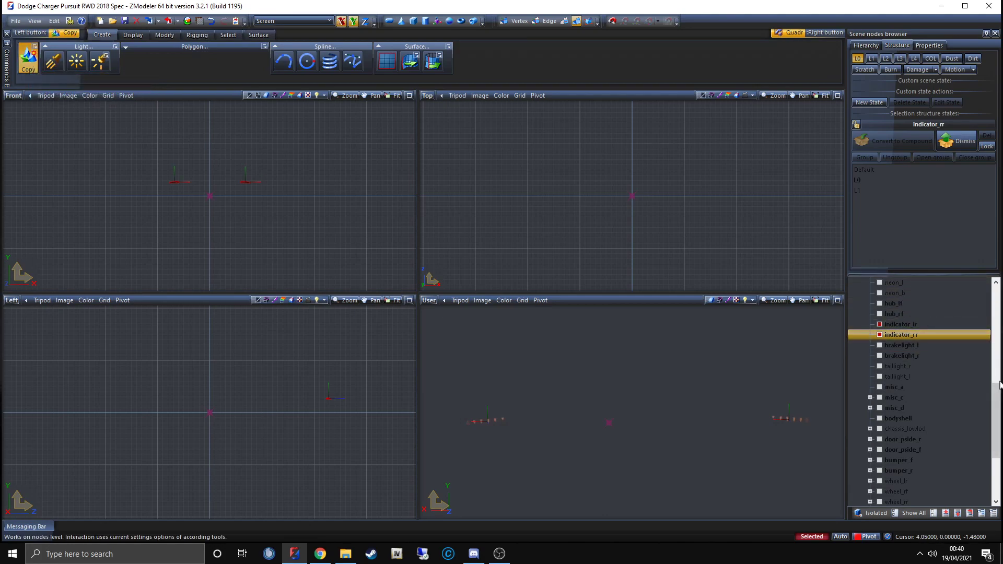
{"action": "left_click_drag", "start_coordinate": [997, 391], "coordinate": [997, 430]}
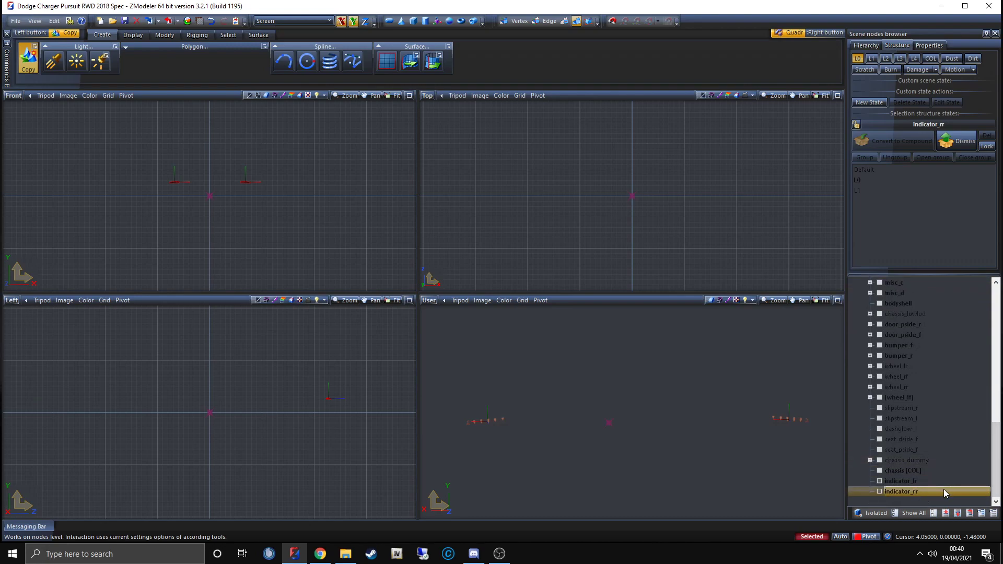
Step: Unlink the copied indicator_lr and indicator_rr nodes from the chassis
{"action": "left_click", "coordinate": [888, 471]}
{"action": "left_click", "coordinate": [902, 481]}
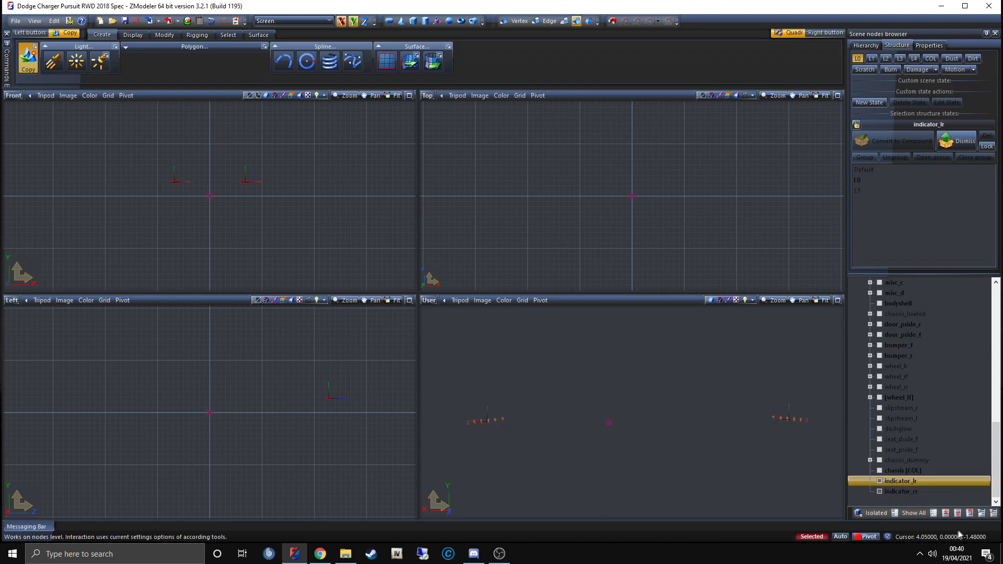
{"action": "left_click", "coordinate": [910, 491]}
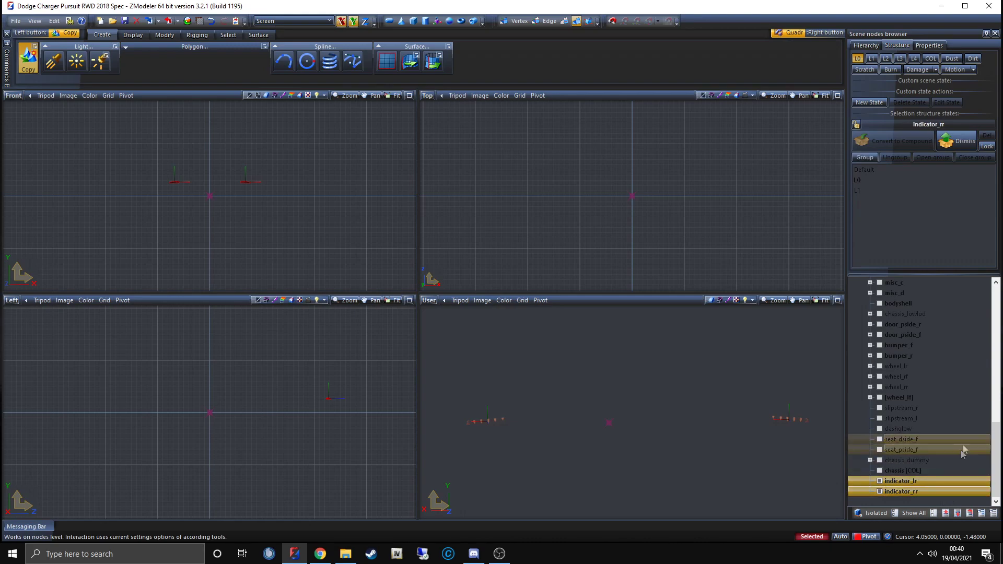
{"action": "right_click", "coordinate": [938, 484]}
{"action": "mouse_move", "coordinate": [961, 466]}
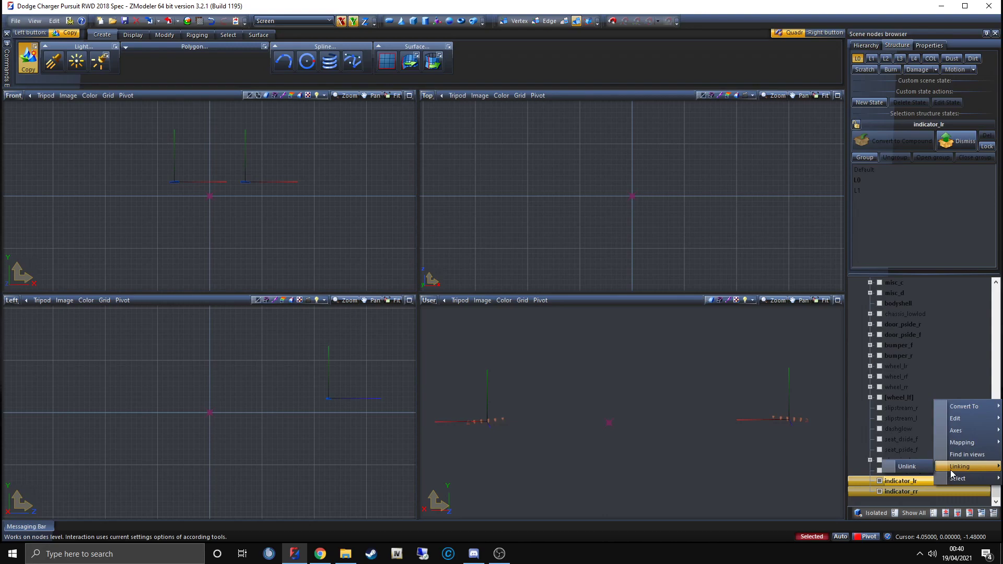
{"action": "left_click", "coordinate": [923, 466]}
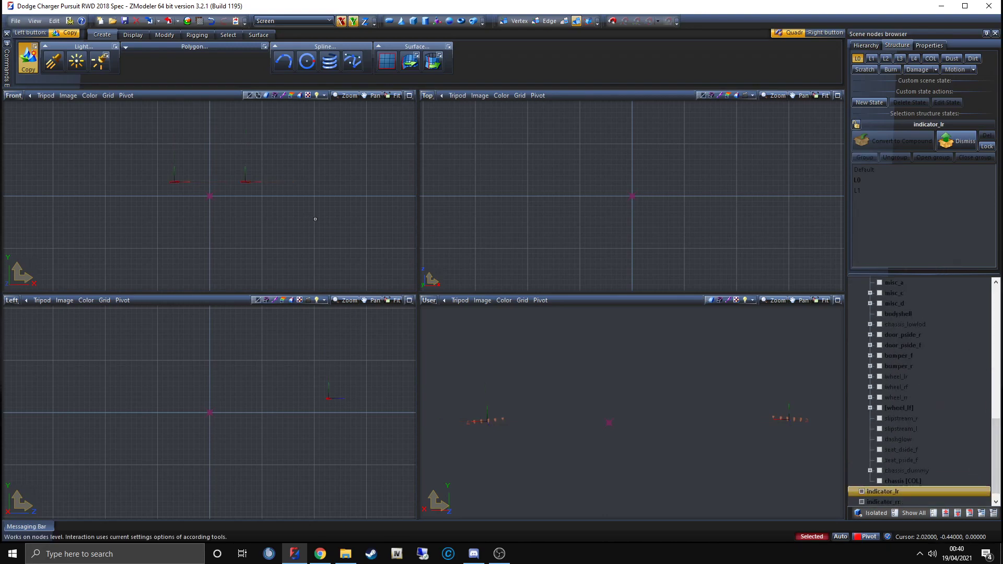
Step: Deselect the indicator meshes in the front view and collapse the police2 hierarchy
{"action": "left_click", "coordinate": [227, 35]}
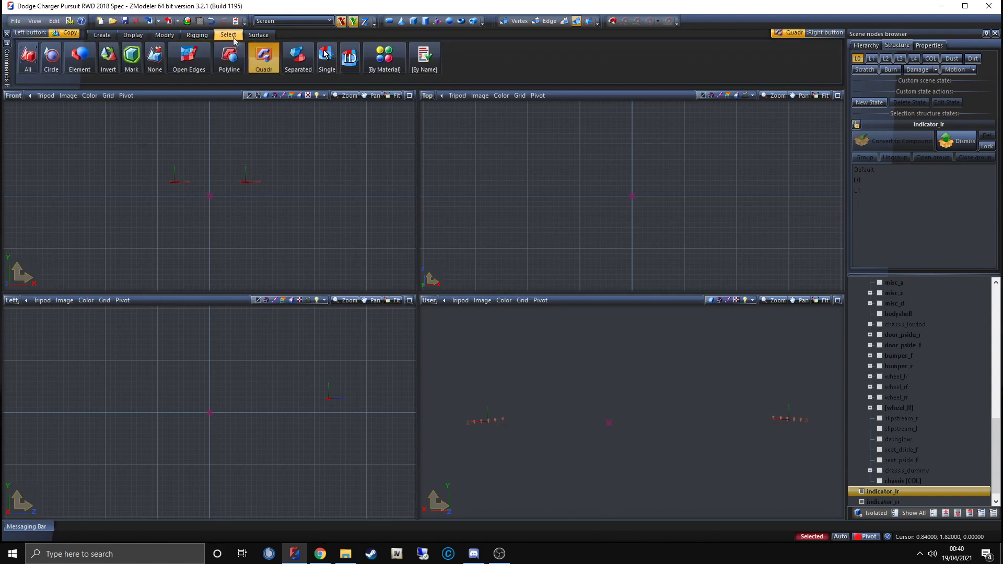
{"action": "left_click_drag", "start_coordinate": [292, 208], "coordinate": [140, 153]}
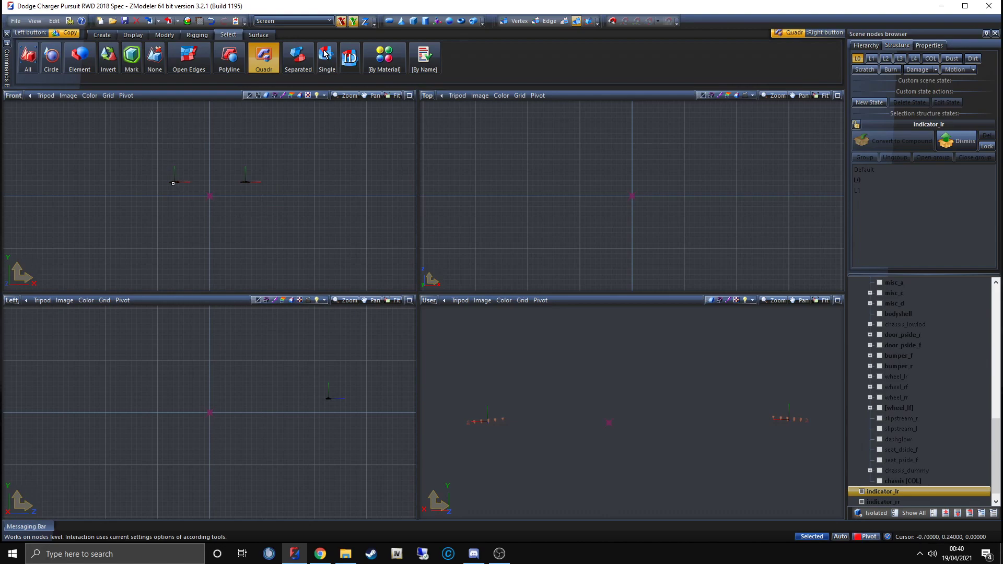
{"action": "scroll", "coordinate": [175, 184], "scroll_direction": "up", "scroll_amount": 4}
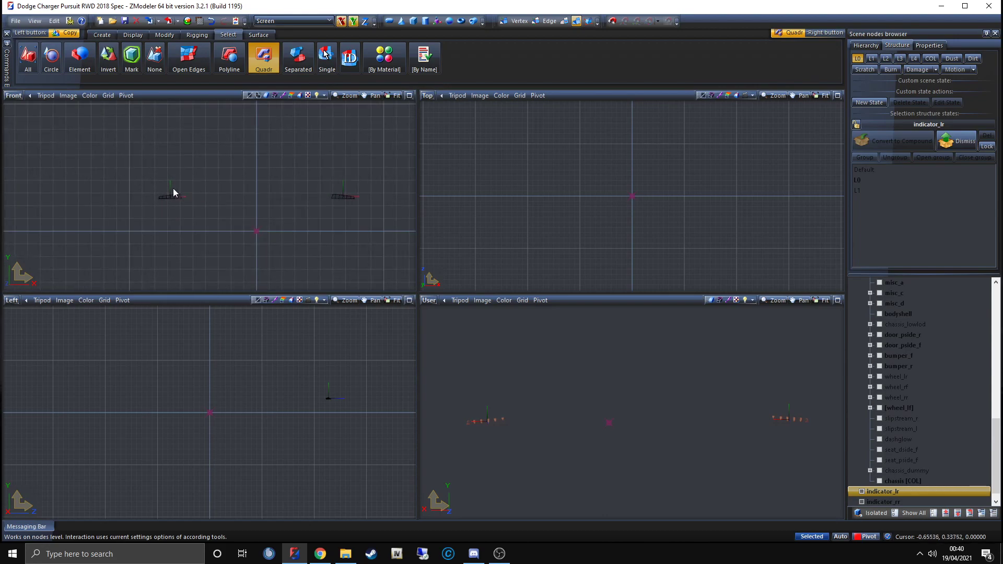
{"action": "left_click_drag", "start_coordinate": [883, 491], "coordinate": [898, 327]}
{"action": "scroll", "coordinate": [986, 433], "scroll_direction": "up", "scroll_amount": 2}
{"action": "scroll", "coordinate": [986, 434], "scroll_direction": "up", "scroll_amount": 7}
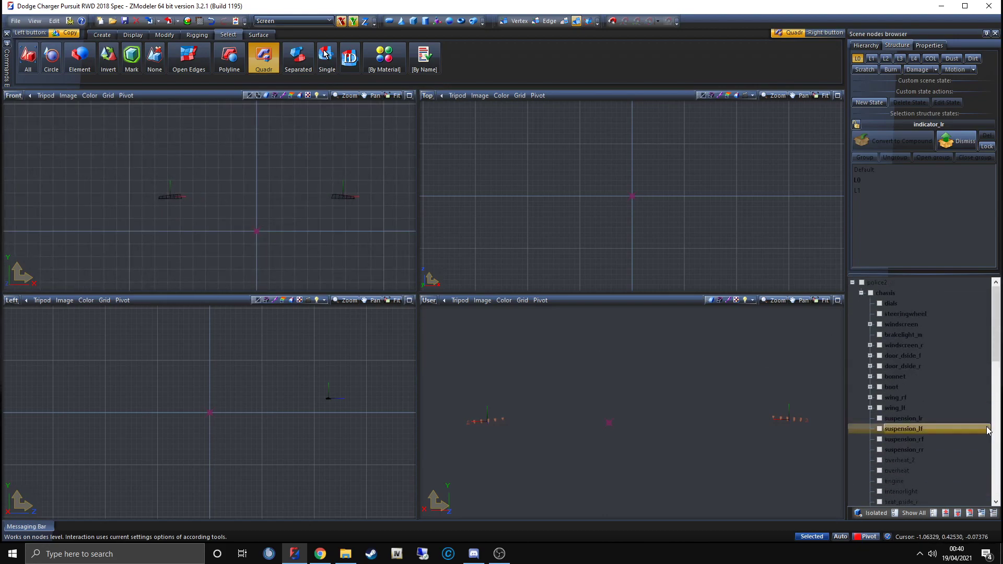
{"action": "left_click", "coordinate": [852, 282]}
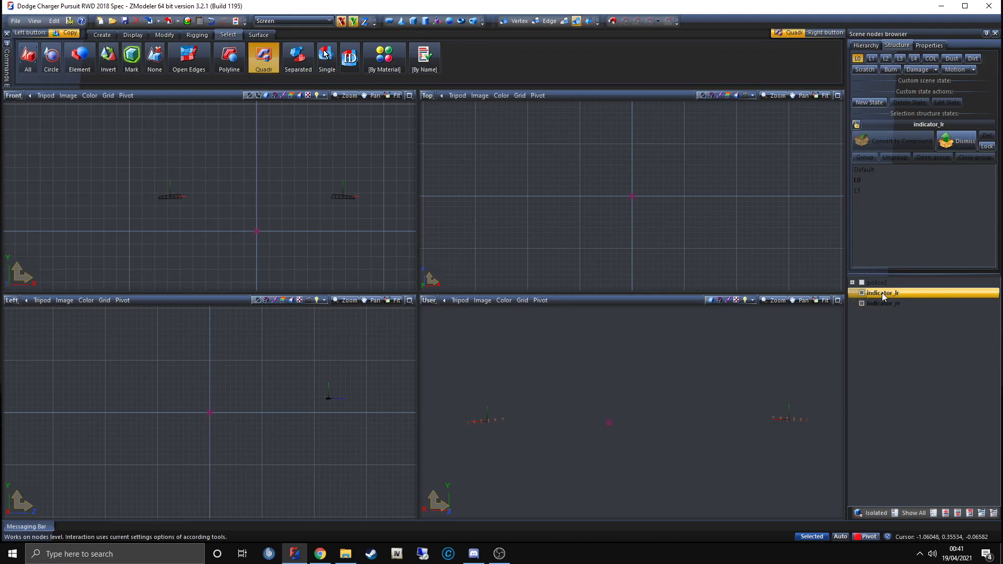
Step: Dismiss the compound structure of the unlinked indicator_lr and indicator_rr nodes, turning them back into generic nodes
{"action": "left_click", "coordinate": [905, 294]}
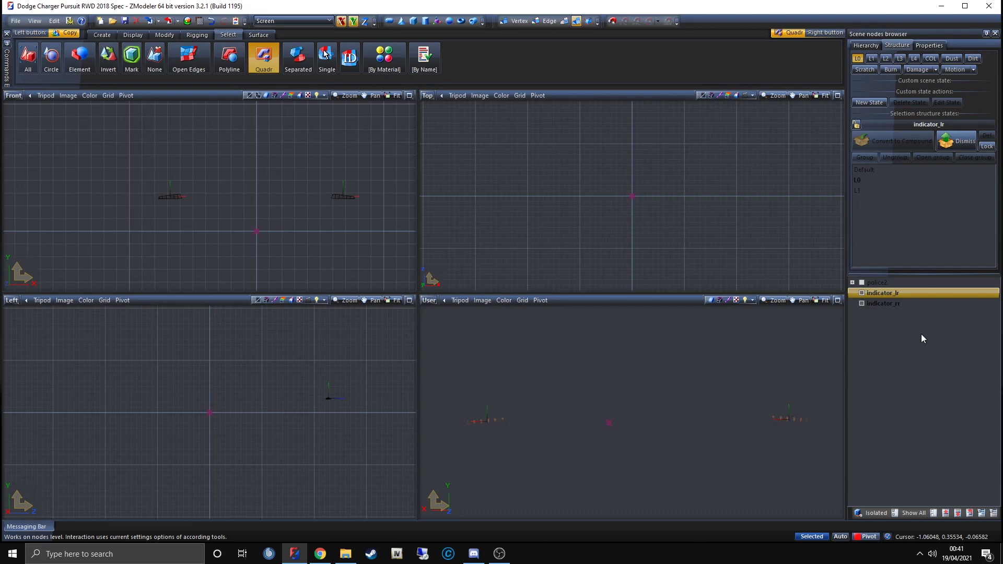
{"action": "left_click", "coordinate": [893, 303], "text": "ctrl"}
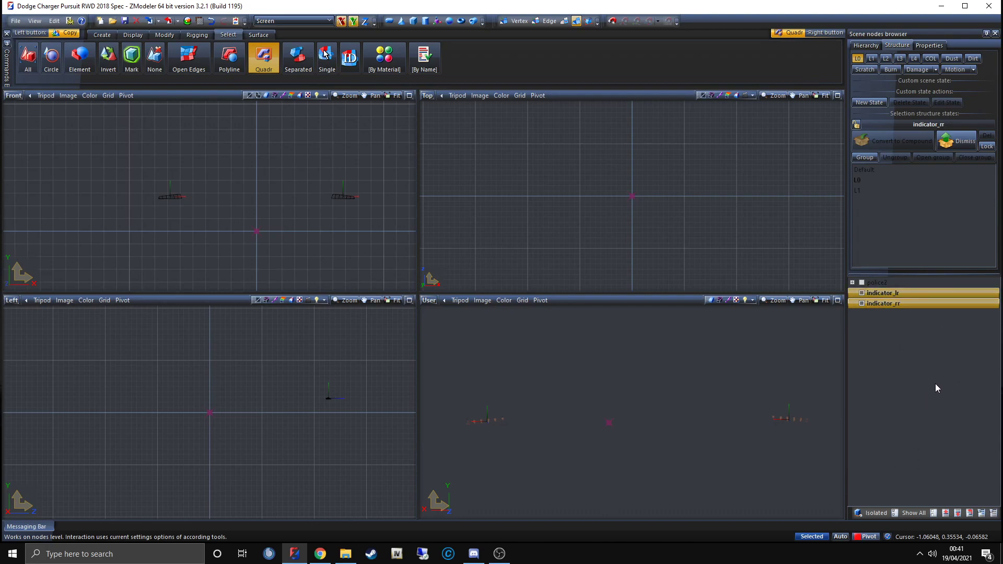
{"action": "left_click", "coordinate": [957, 140]}
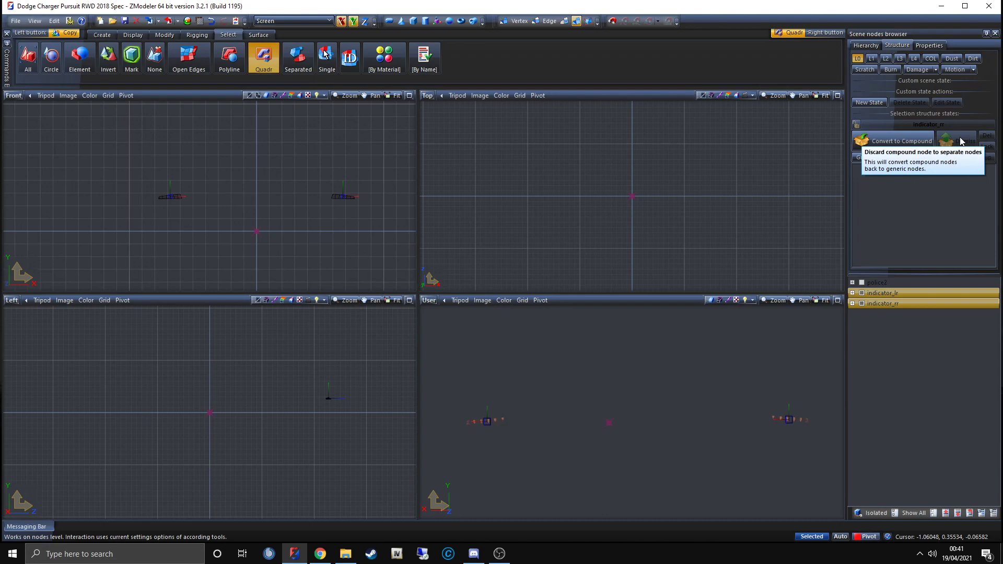
Step: Unlink the first child mesh of both the indicator_lr and indicator_rr copies from its parent
{"action": "left_click", "coordinate": [852, 303]}
{"action": "left_click", "coordinate": [852, 293]}
{"action": "left_click", "coordinate": [892, 304]}
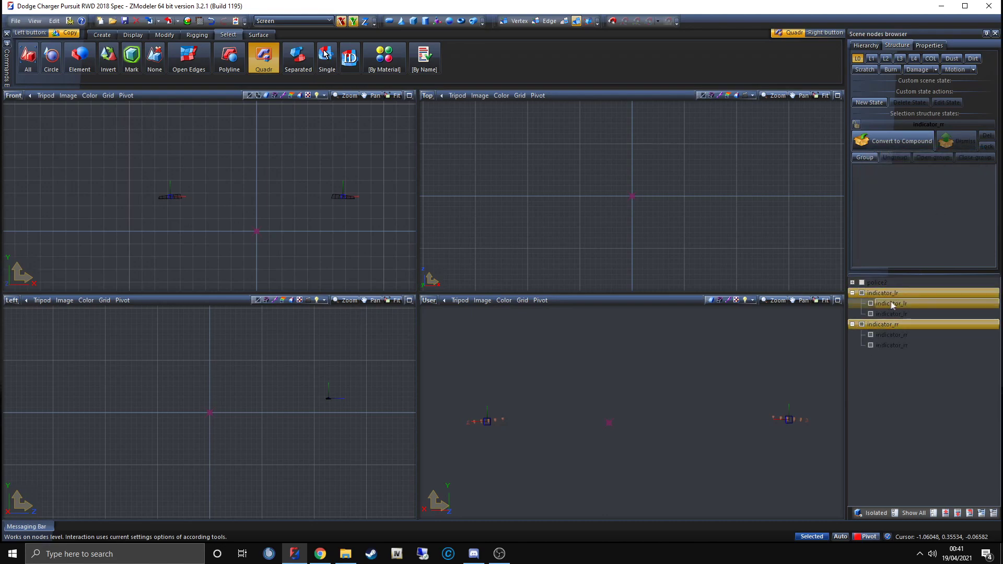
{"action": "left_click", "coordinate": [903, 332], "text": "ctrl"}
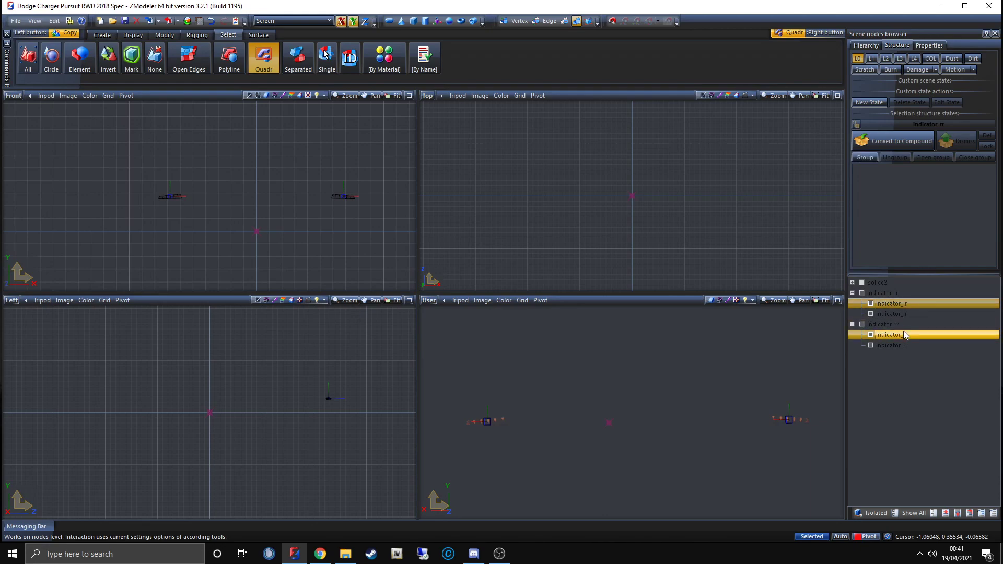
{"action": "right_click", "coordinate": [906, 305]}
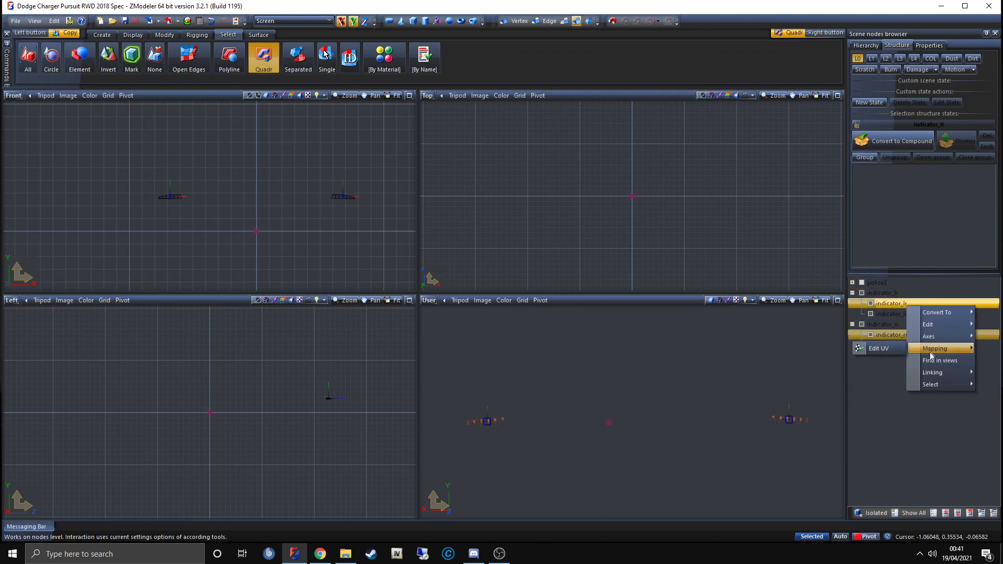
{"action": "mouse_move", "coordinate": [932, 373]}
{"action": "left_click", "coordinate": [902, 372]}
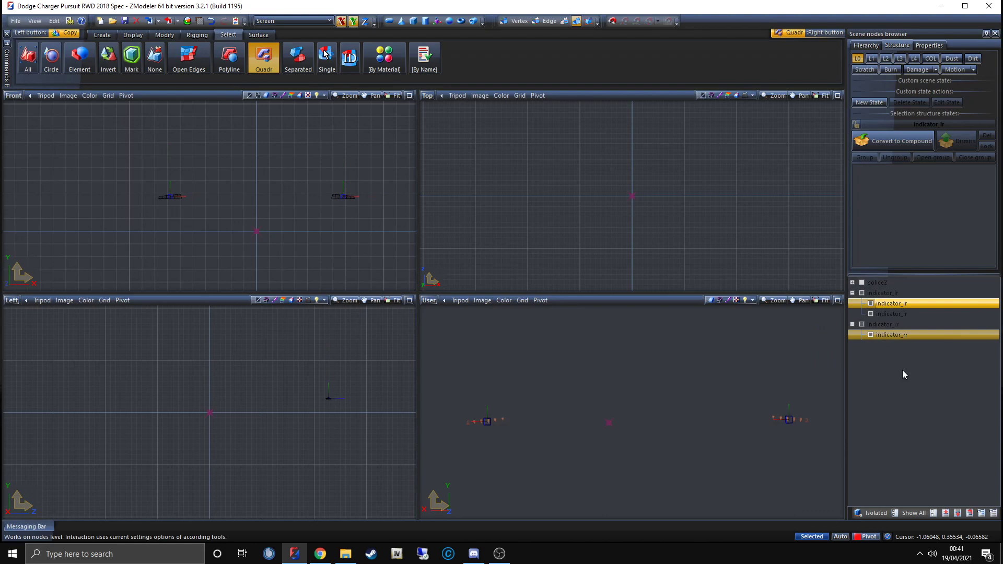
Step: Delete the two leftover parent indicator nodes along with their remaining child meshes
{"action": "left_click", "coordinate": [881, 296]}
{"action": "left_click", "coordinate": [882, 315], "text": "ctrl"}
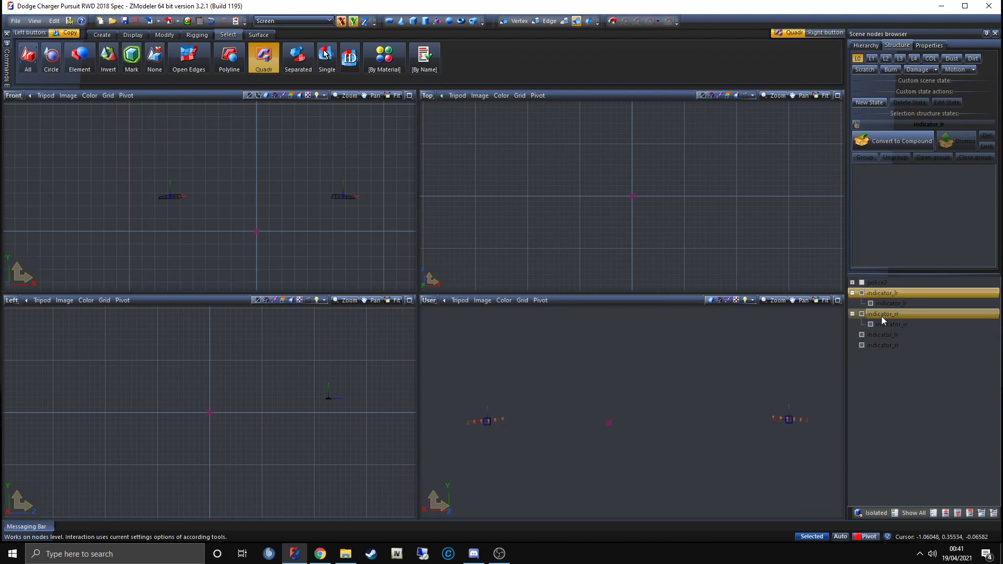
{"action": "right_click", "coordinate": [909, 315]}
{"action": "left_click", "coordinate": [910, 325]}
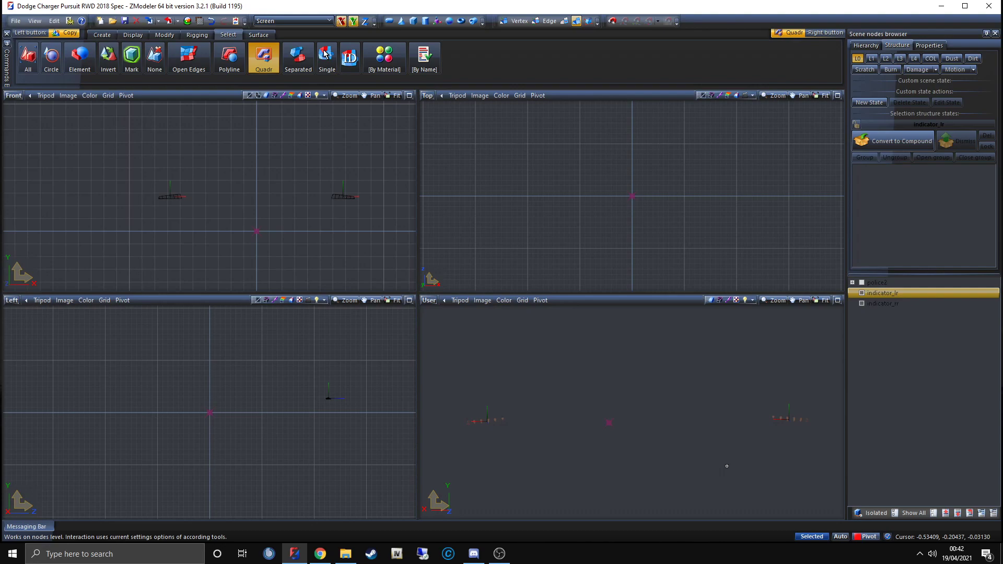
Step: Create a new material in the Material Browser and name it Reverse Emis
{"action": "left_click", "coordinate": [877, 282], "text": "ctrl"}
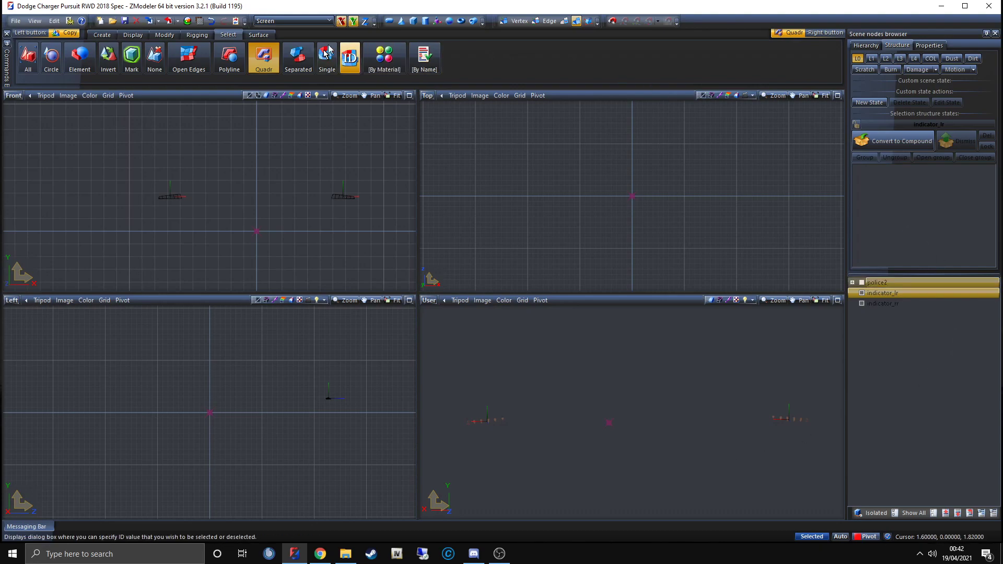
{"action": "left_click", "coordinate": [187, 20]}
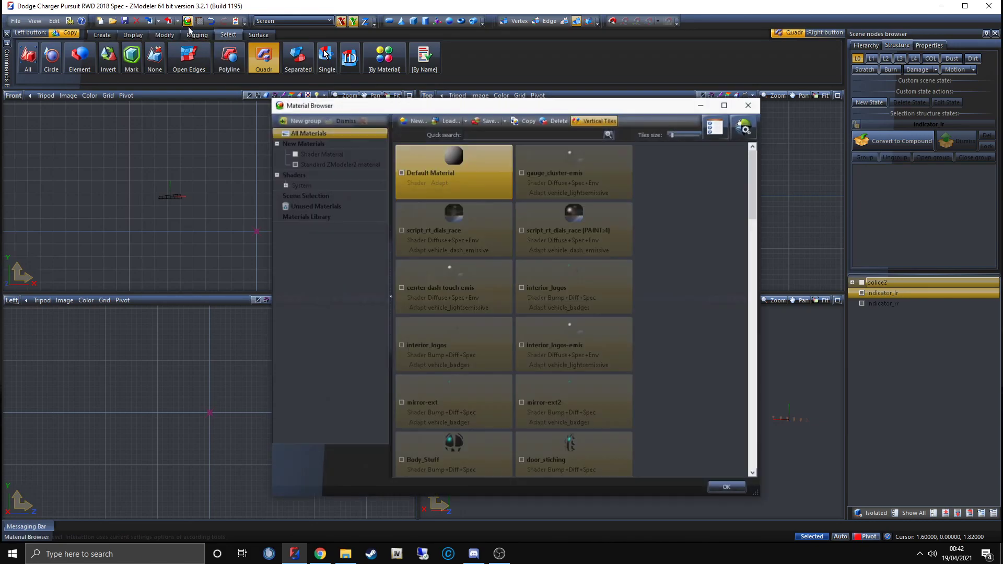
{"action": "left_click", "coordinate": [413, 123]}
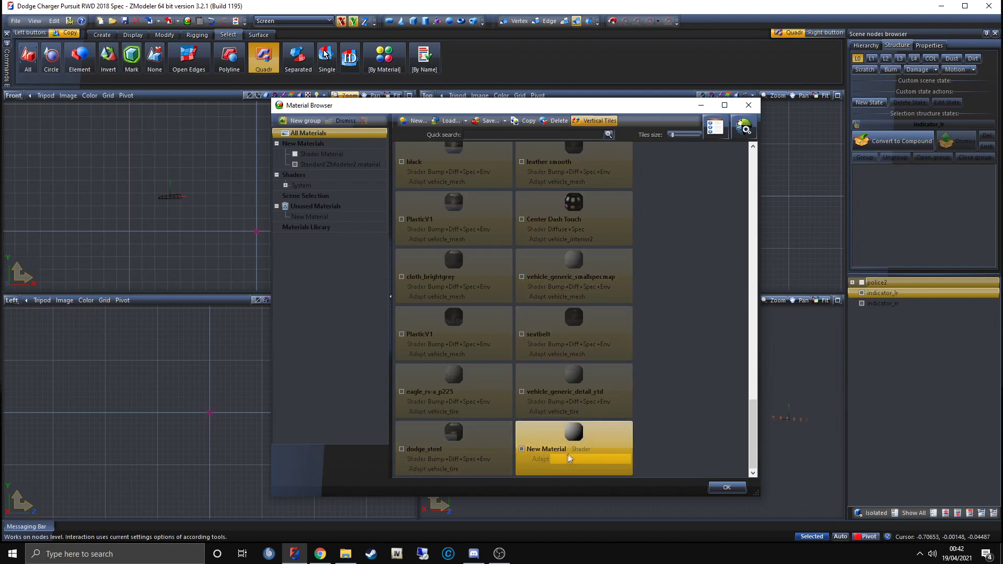
{"action": "double_click", "coordinate": [559, 450]}
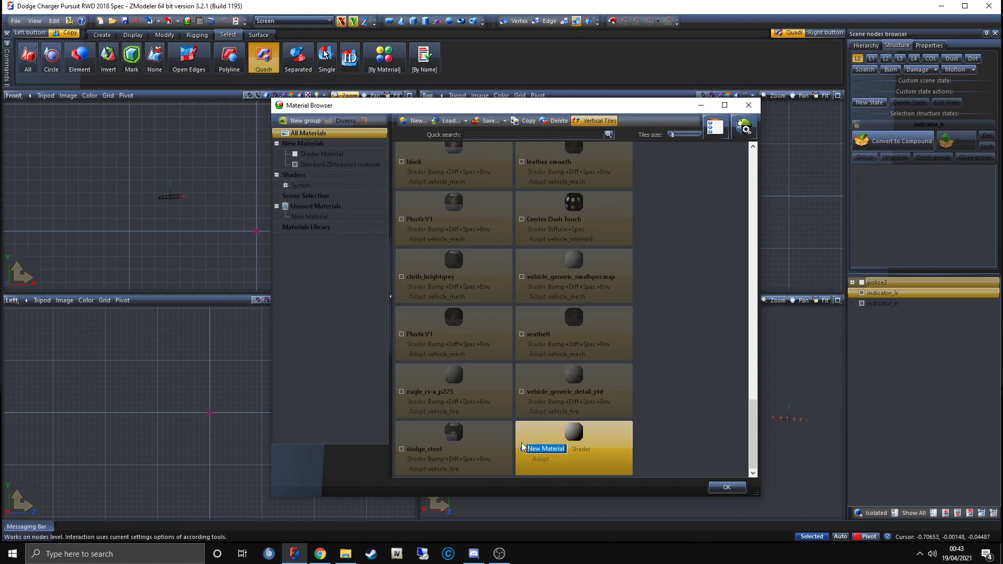
{"action": "type", "text": "Reverse Emis"}
{"action": "key", "text": "Return"}
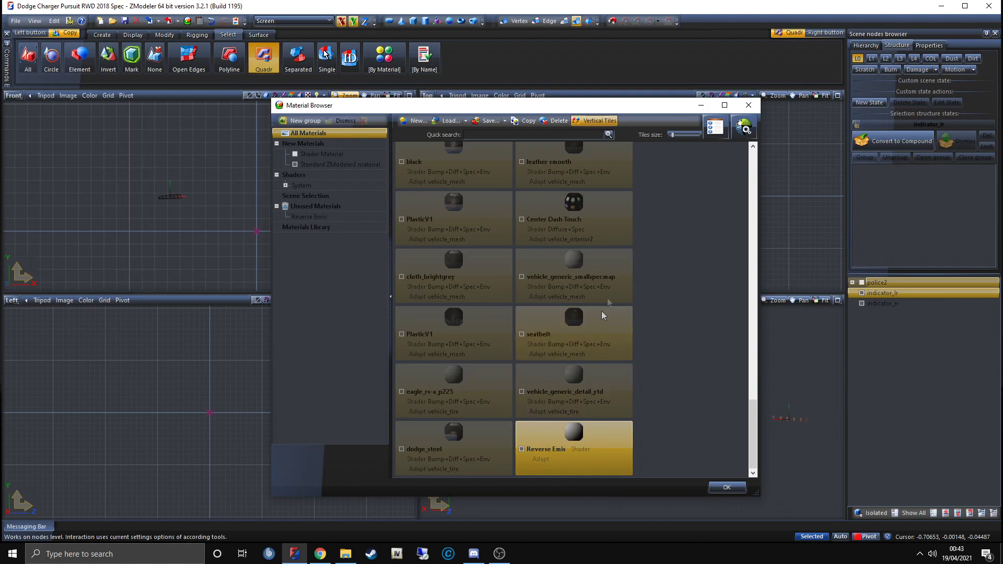
Step: Apply the GTAV vehicle generic shader preset vehicle_lightsemissive to the Reverse Emis material
{"action": "left_click", "coordinate": [746, 129]}
{"action": "mouse_move", "coordinate": [754, 159]}
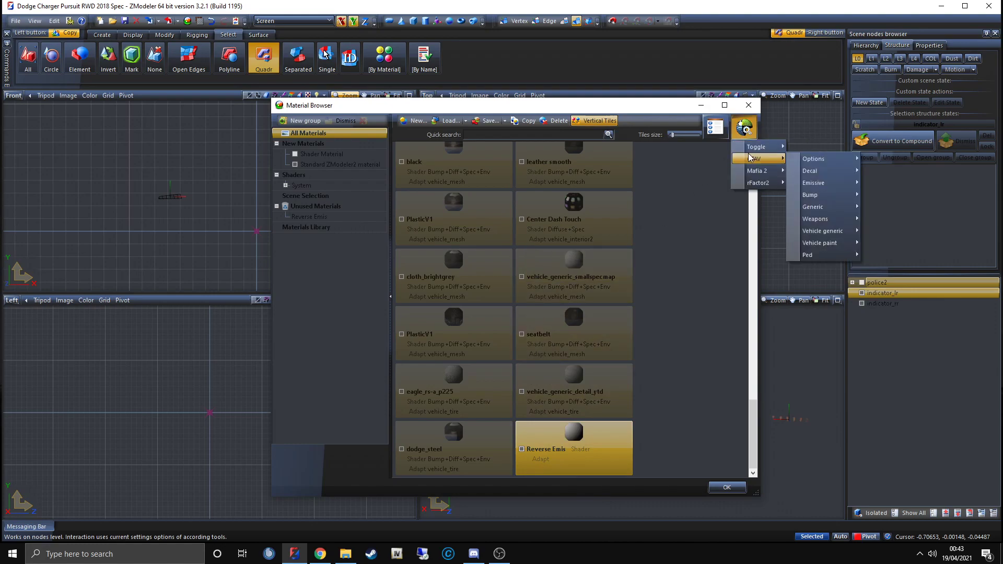
{"action": "mouse_move", "coordinate": [808, 172]}
{"action": "mouse_move", "coordinate": [825, 231]}
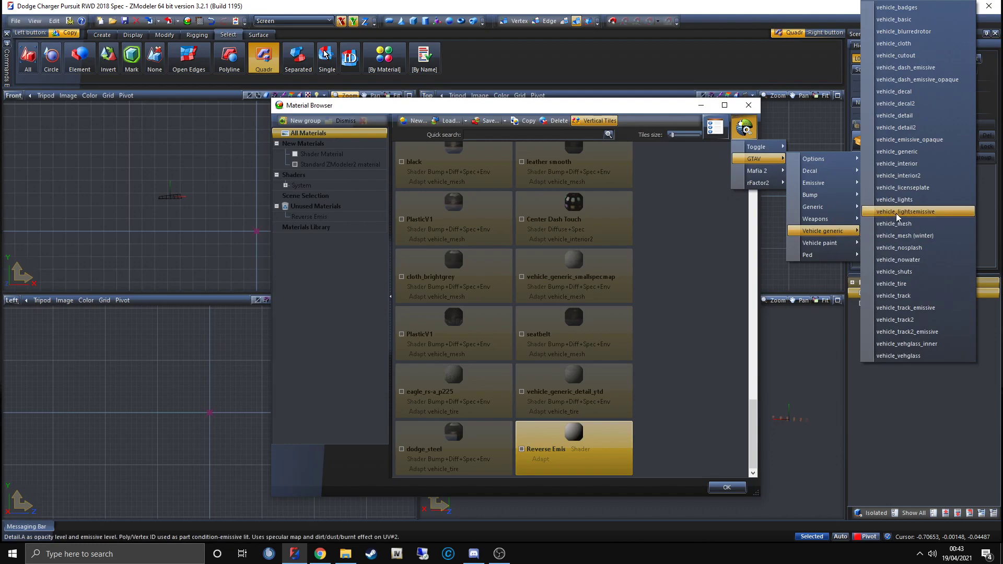
{"action": "left_click", "coordinate": [896, 213]}
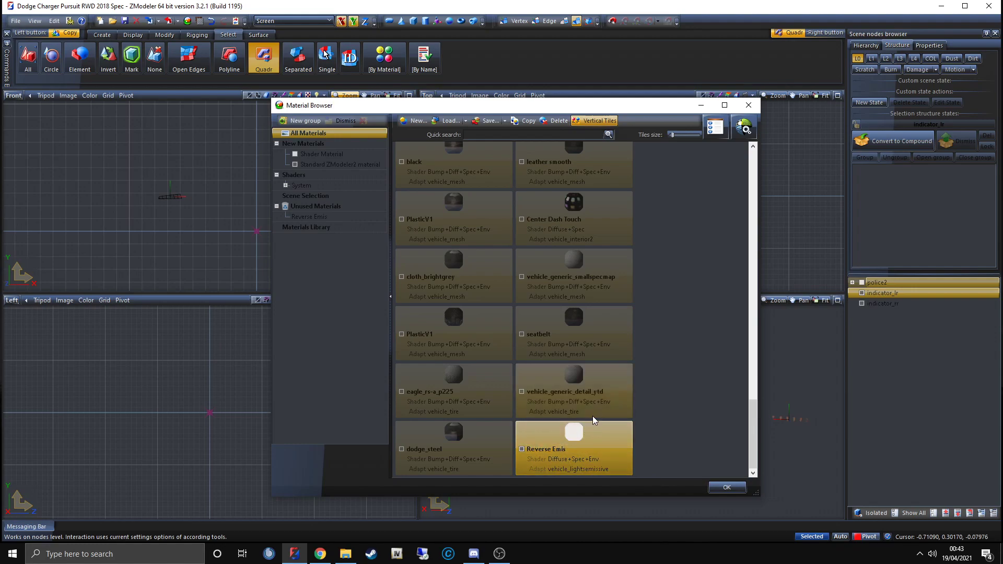
Step: Add the dom_linz6 image from the Textures folder as the Reverse Emis material's DETAIL texture map and close the material windows
{"action": "double_click", "coordinate": [619, 434]}
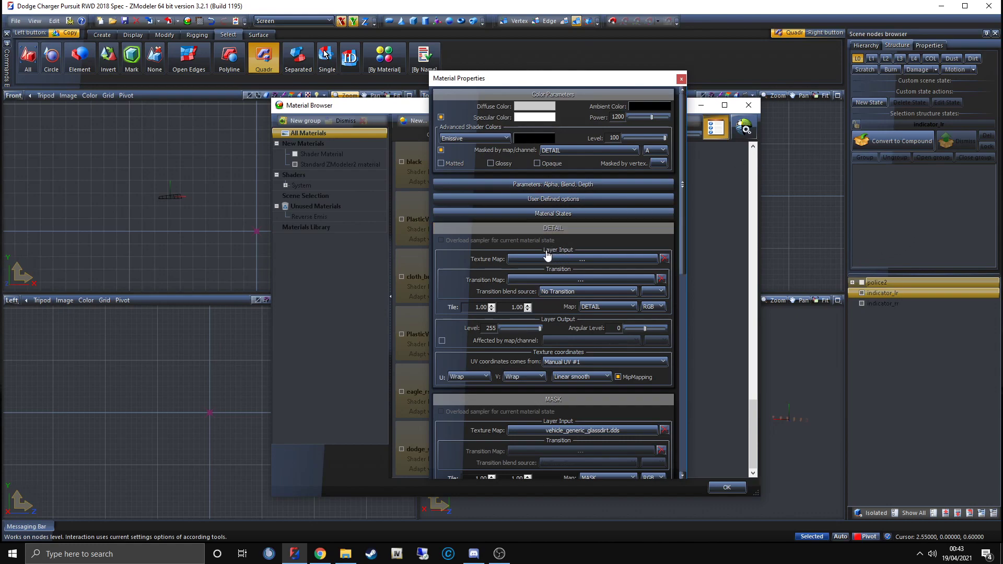
{"action": "left_click", "coordinate": [580, 260]}
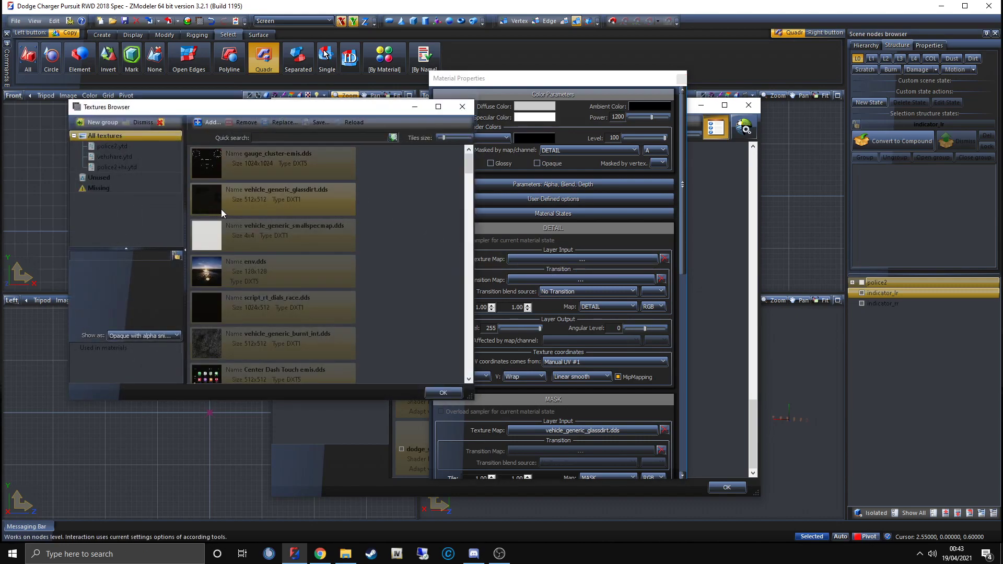
{"action": "left_click", "coordinate": [206, 124]}
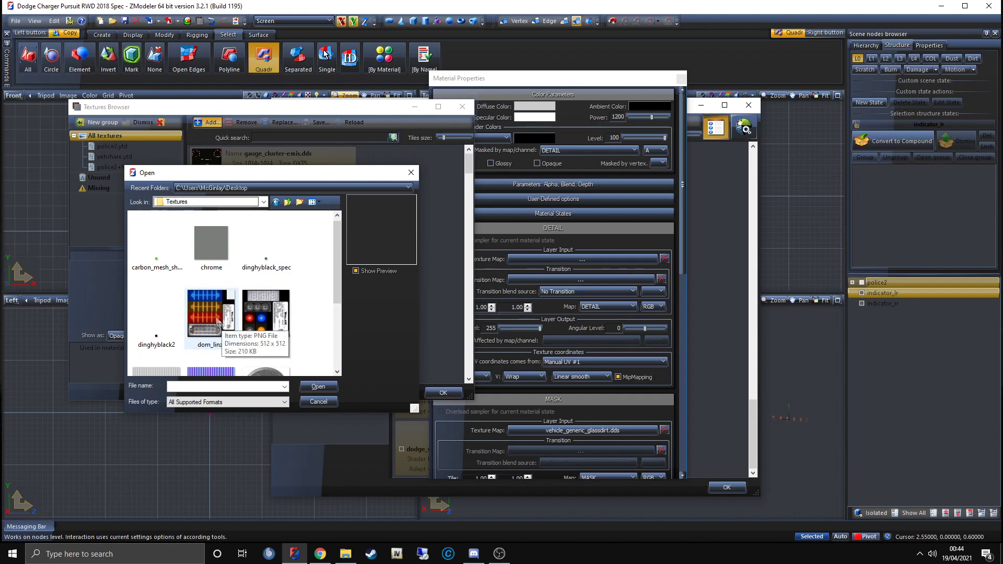
{"action": "double_click", "coordinate": [207, 304]}
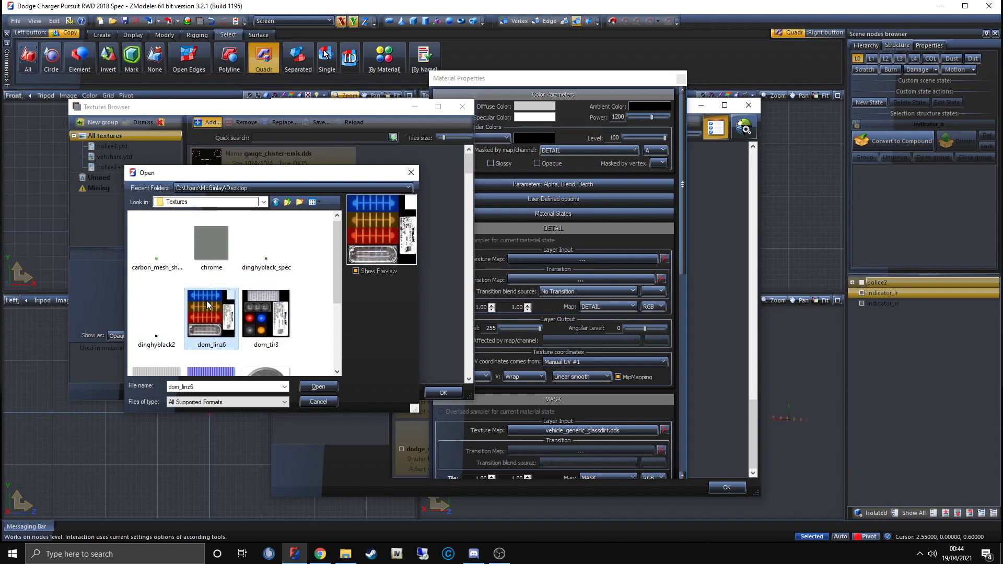
{"action": "left_click", "coordinate": [449, 392]}
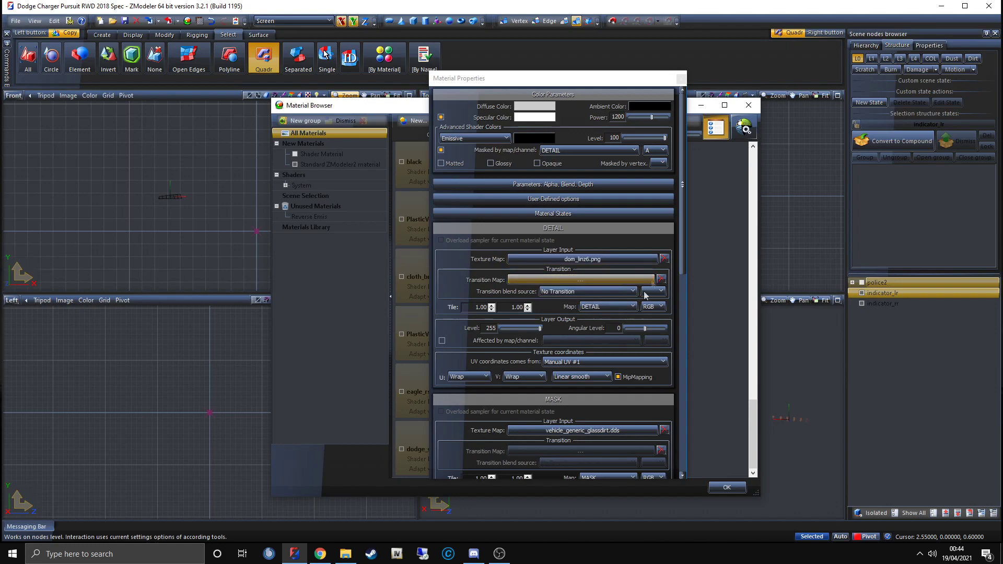
{"action": "left_click", "coordinate": [681, 79]}
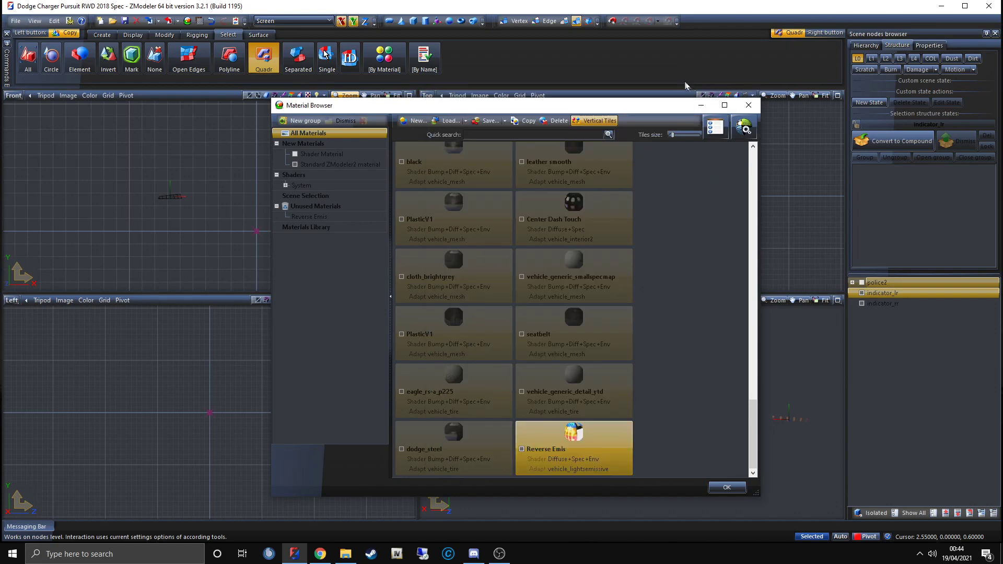
{"action": "left_click", "coordinate": [752, 109]}
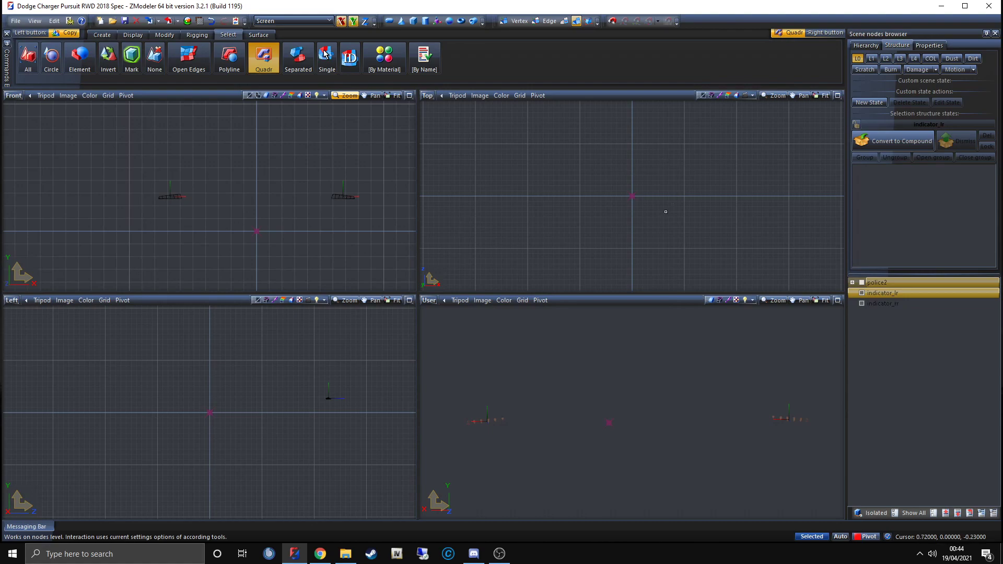
Step: Select both indicator meshes and apply Reverse Emis as their polygon material
{"action": "left_click_drag", "start_coordinate": [129, 166], "coordinate": [387, 233]}
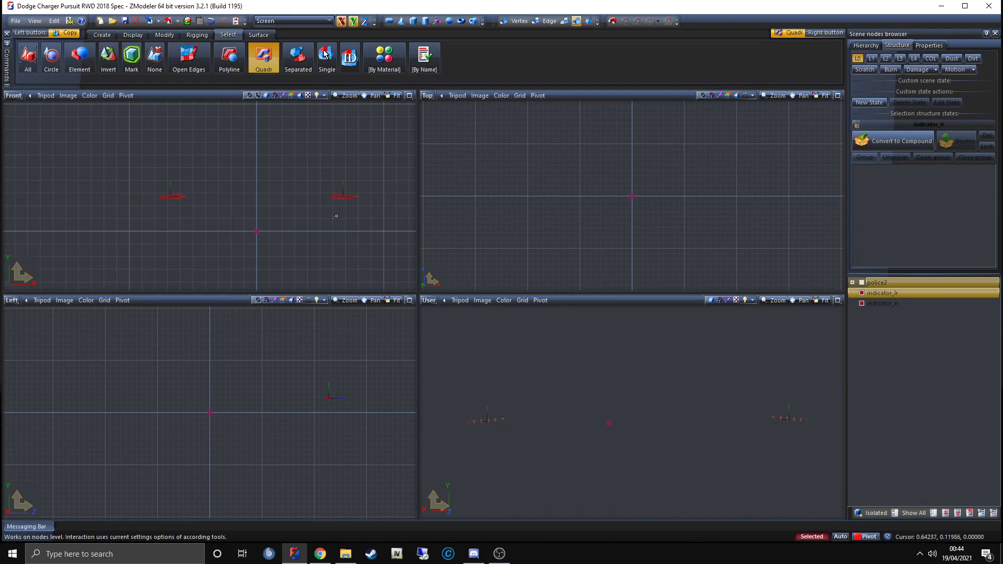
{"action": "left_click", "coordinate": [936, 48]}
{"action": "left_click", "coordinate": [868, 209]}
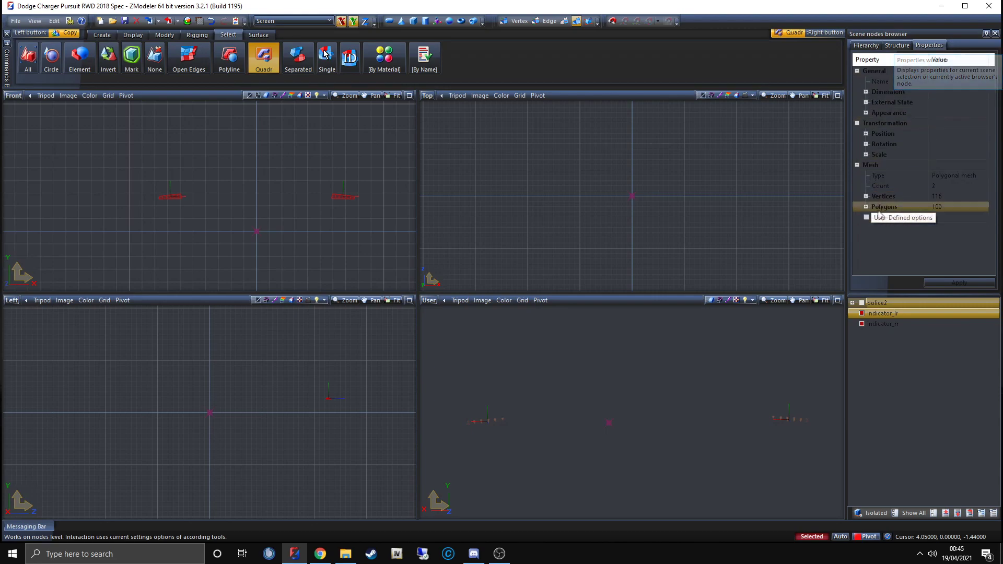
{"action": "left_click", "coordinate": [866, 207]}
{"action": "left_click", "coordinate": [956, 228]}
{"action": "left_click", "coordinate": [981, 234]}
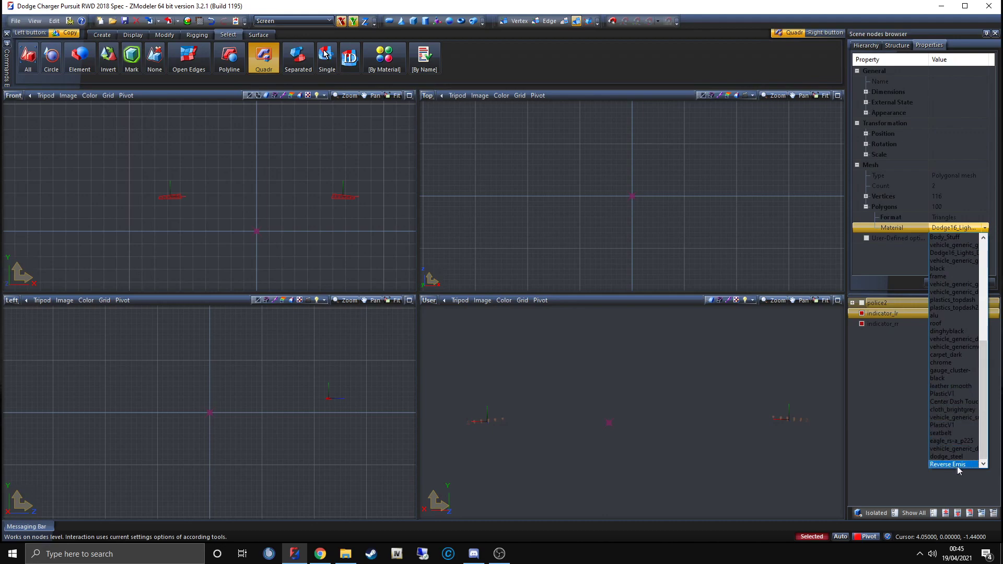
{"action": "left_click", "coordinate": [971, 465]}
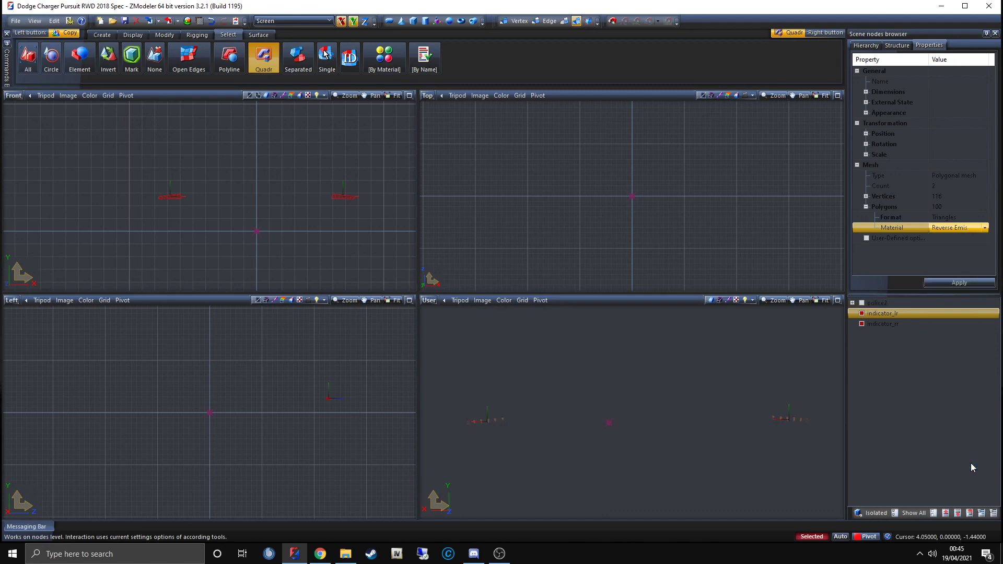
{"action": "left_click", "coordinate": [963, 283]}
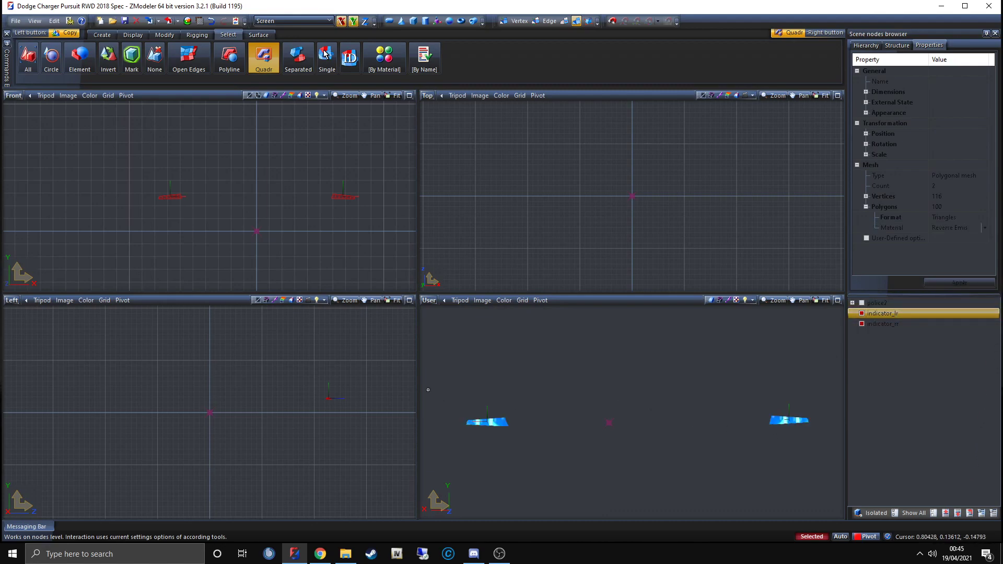
{"action": "left_click_drag", "start_coordinate": [599, 425], "coordinate": [844, 493]}
{"action": "left_click_drag", "start_coordinate": [602, 403], "coordinate": [835, 463]}
{"action": "left_click", "coordinate": [443, 379]}
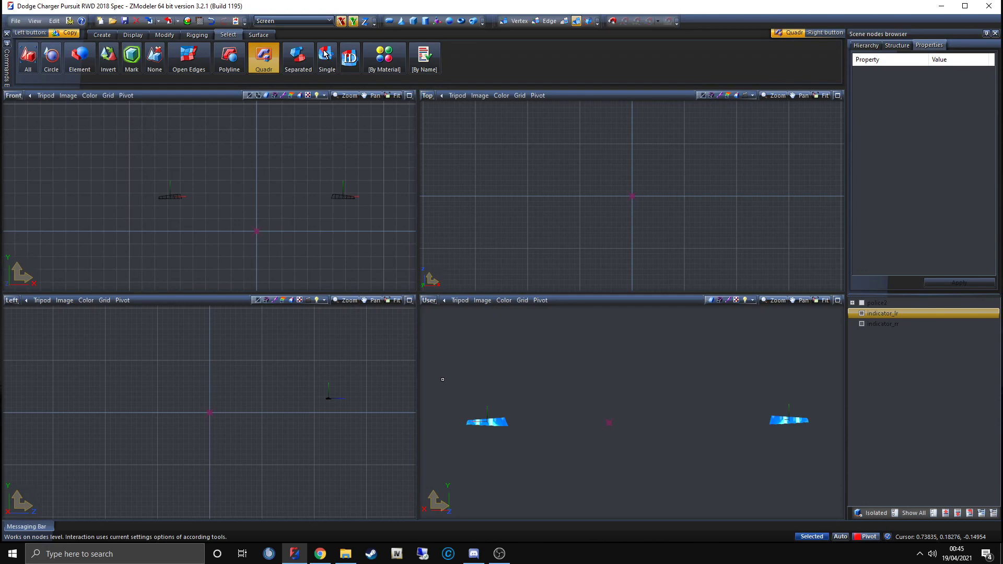
Step: Select both indicator meshes and edit UV channel 1, keeping the old mapping and forcing it onto the Reverse Emis material
{"action": "left_click_drag", "start_coordinate": [111, 167], "coordinate": [402, 236]}
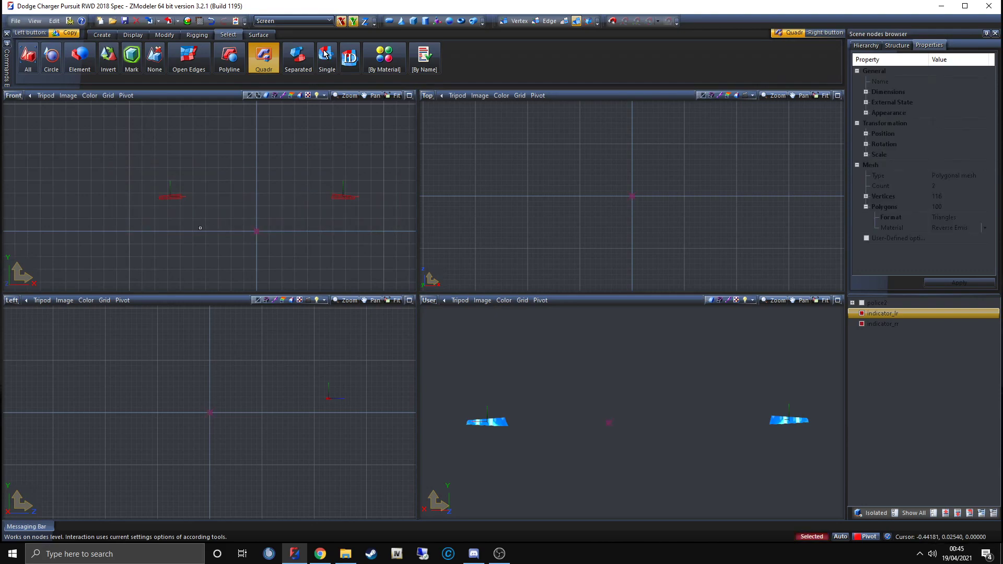
{"action": "right_click", "coordinate": [200, 228]}
{"action": "mouse_move", "coordinate": [229, 271]}
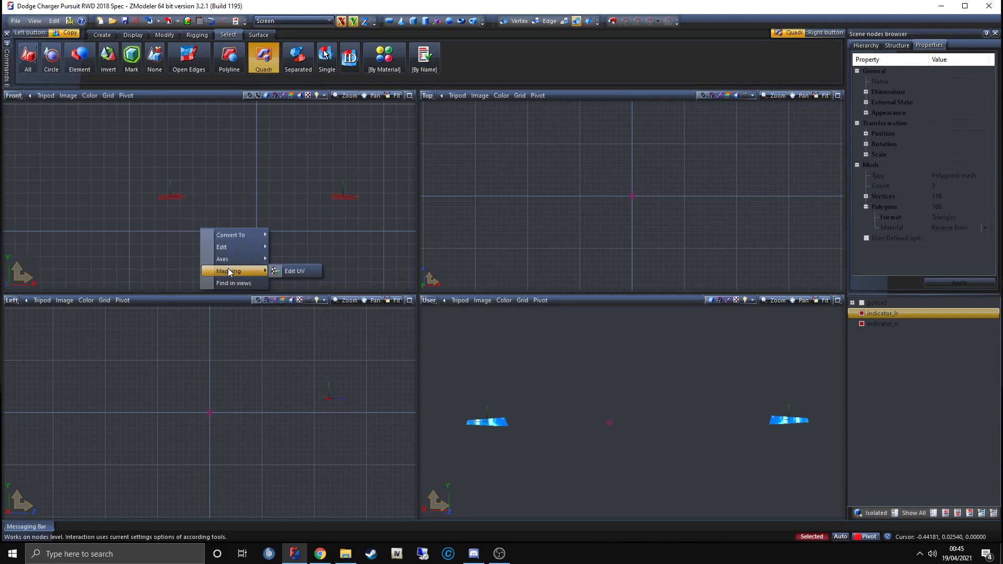
{"action": "left_click", "coordinate": [275, 272]}
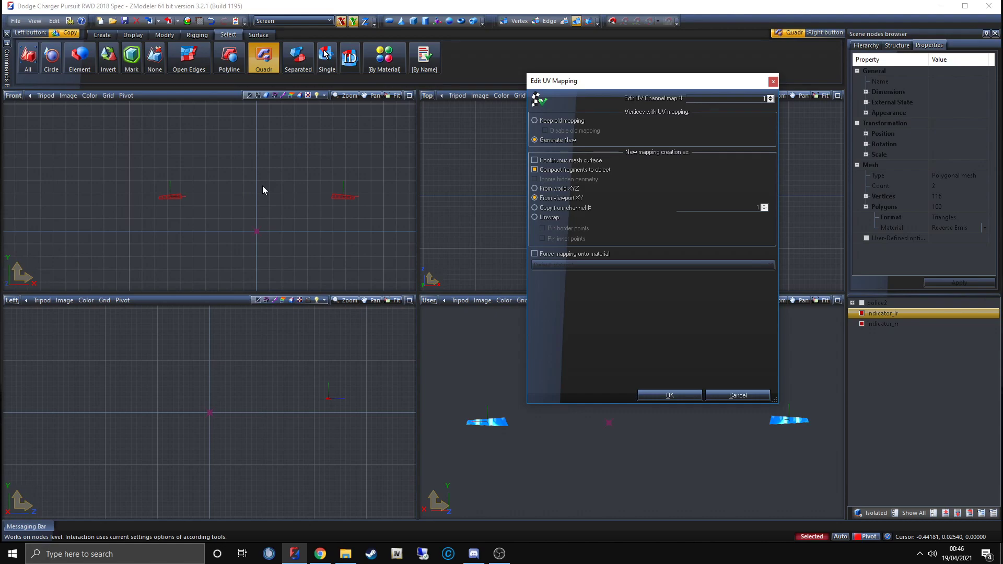
{"action": "left_click", "coordinate": [551, 120]}
{"action": "left_click", "coordinate": [557, 253]}
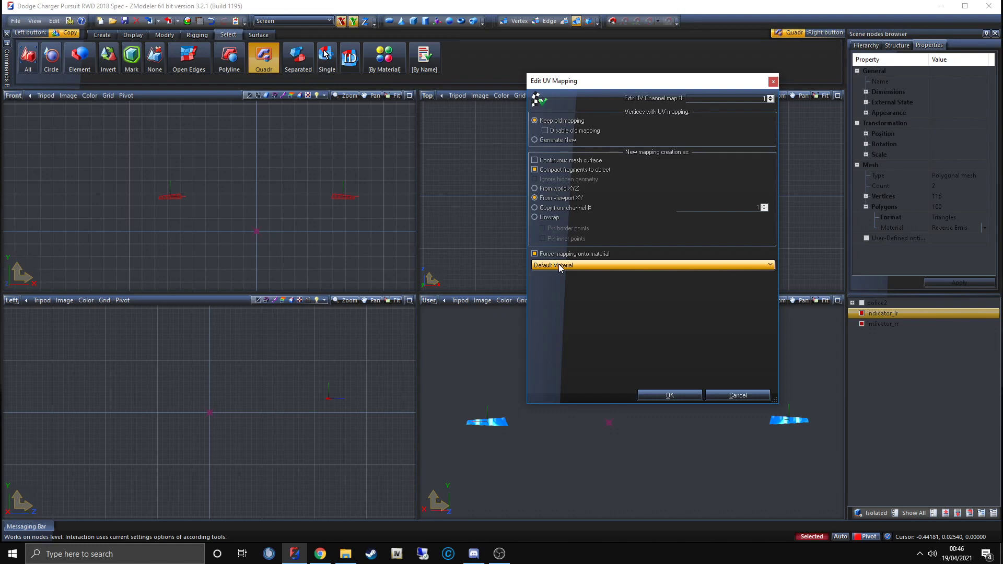
{"action": "left_click", "coordinate": [558, 265]}
{"action": "left_click_drag", "start_coordinate": [773, 320], "coordinate": [744, 446]}
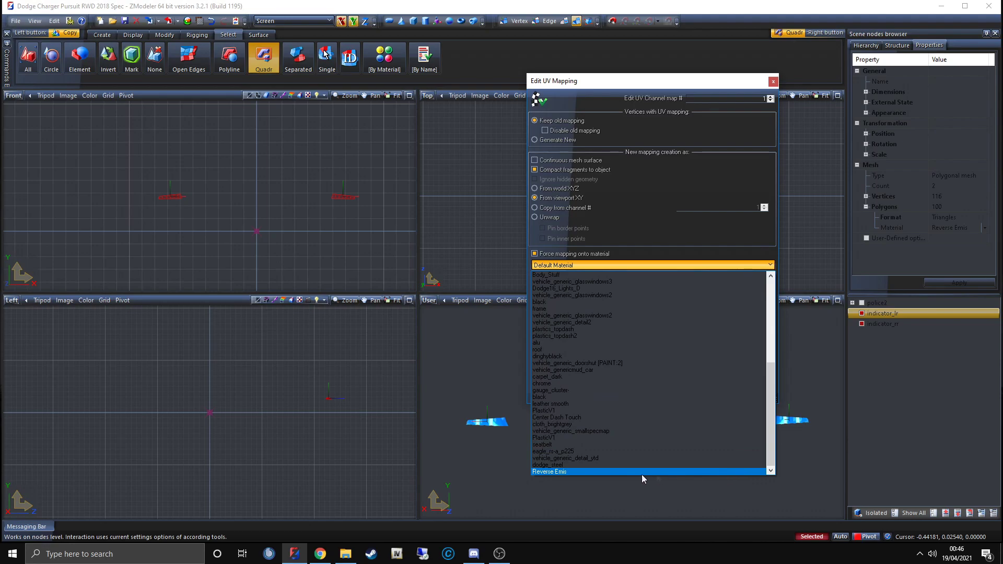
{"action": "left_click", "coordinate": [538, 472]}
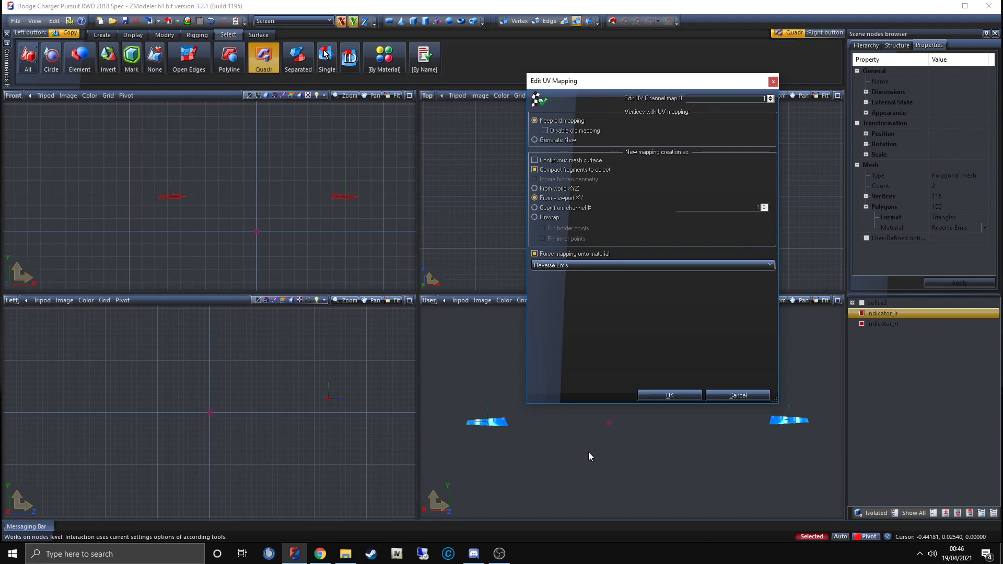
{"action": "left_click", "coordinate": [691, 397]}
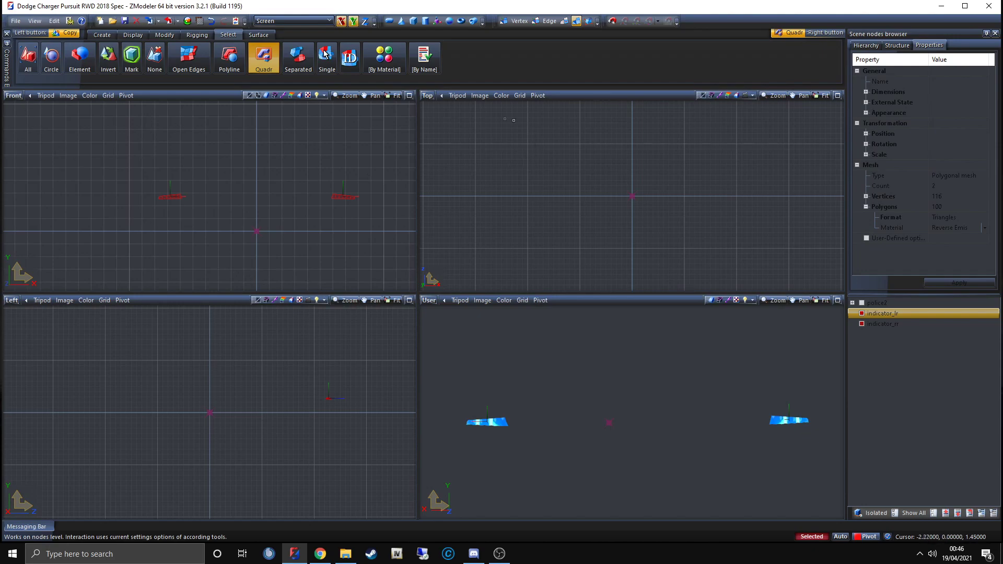
Step: Switch the Front view to the UV Mapper and display the Reverse Emis material's texture in it
{"action": "left_click", "coordinate": [10, 96]}
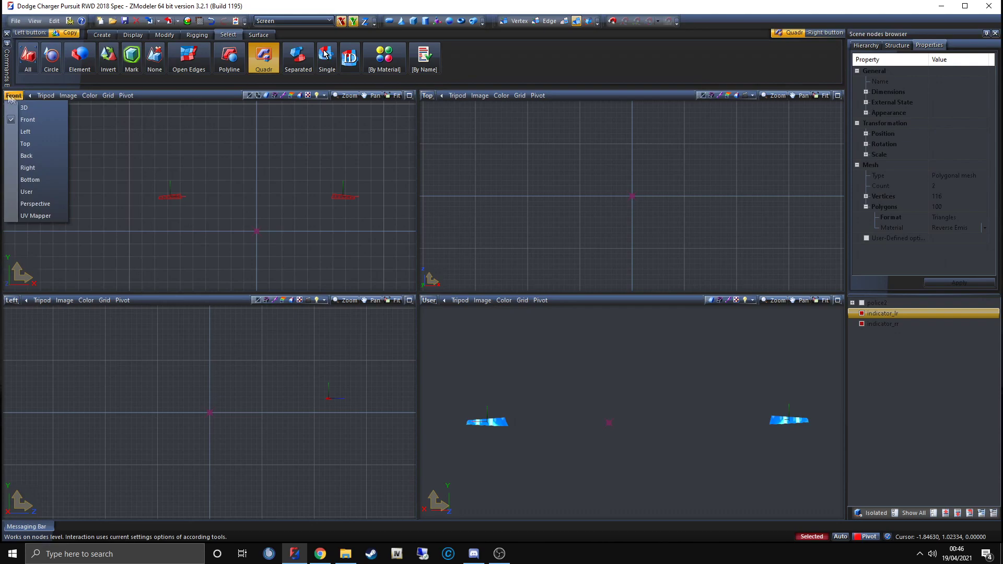
{"action": "left_click", "coordinate": [40, 216]}
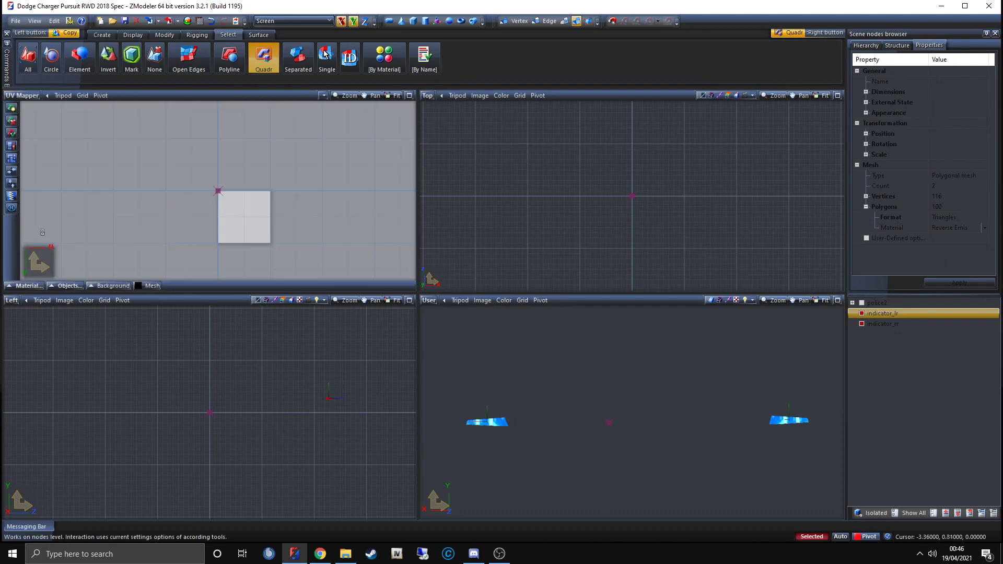
{"action": "left_click", "coordinate": [34, 287]}
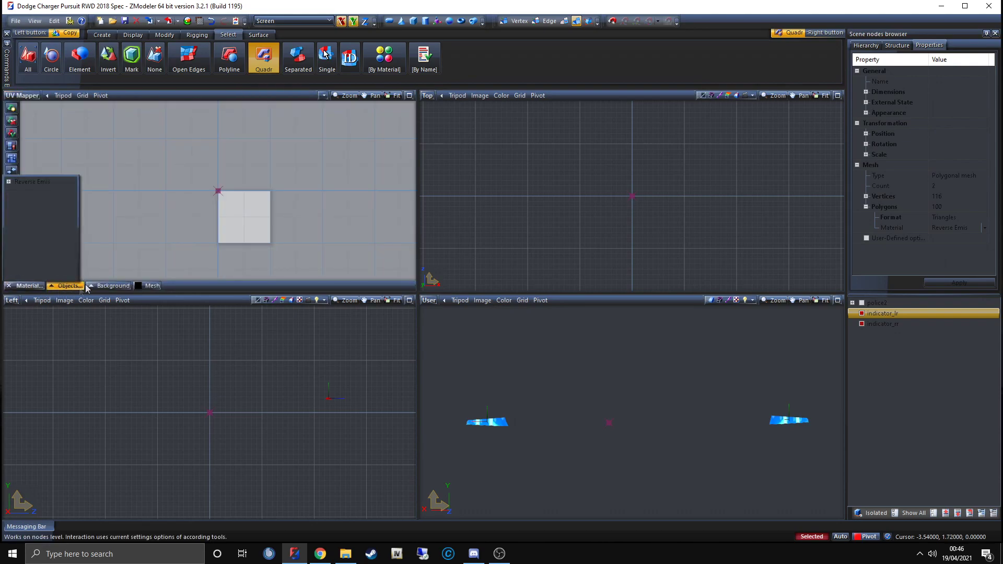
{"action": "left_click", "coordinate": [36, 183]}
{"action": "scroll", "coordinate": [239, 196], "scroll_direction": "up", "scroll_amount": 5}
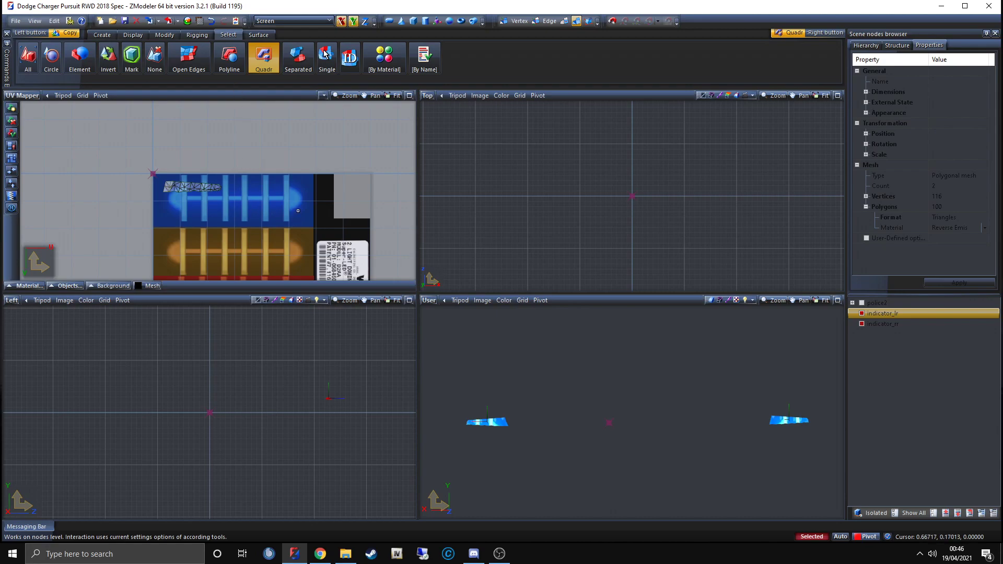
Step: Select the UV mapping of both indicator meshes and move it onto the amber light strip of the texture
{"action": "left_click_drag", "start_coordinate": [353, 247], "coordinate": [146, 159]}
{"action": "left_click", "coordinate": [164, 34]}
{"action": "left_click", "coordinate": [190, 58]}
{"action": "left_click_drag", "start_coordinate": [200, 192], "coordinate": [248, 179]}
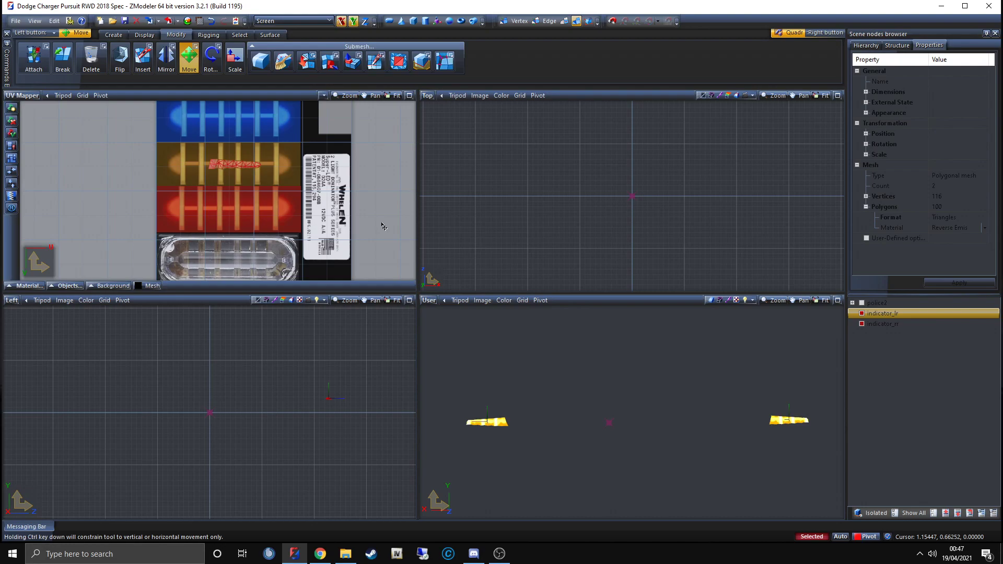
Step: Hide the indicator_lr mesh in the scene and undo a trial move of the UV mapping
{"action": "left_click", "coordinate": [861, 313]}
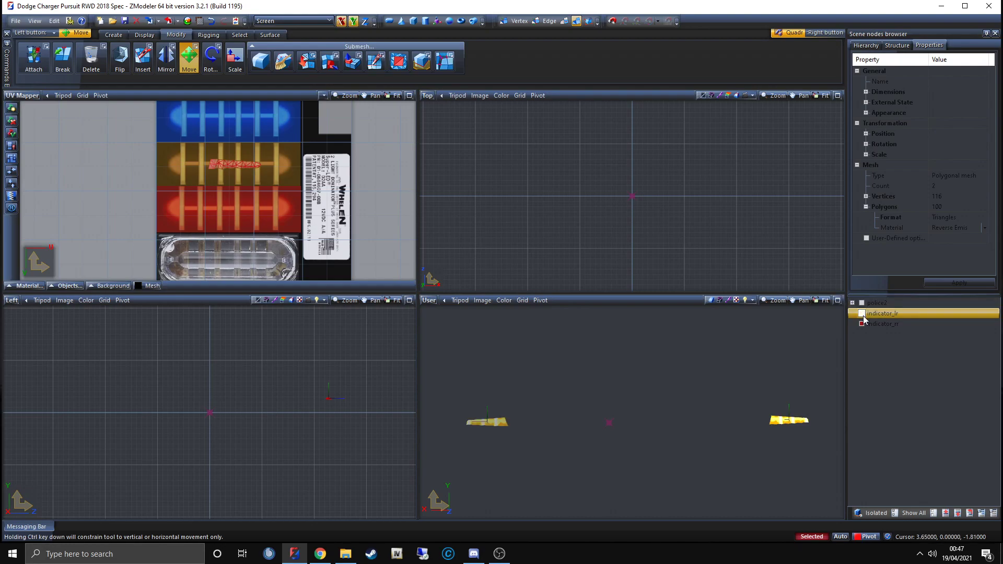
{"action": "left_click_drag", "start_coordinate": [288, 223], "coordinate": [291, 185]}
{"action": "left_click", "coordinate": [862, 313]}
{"action": "left_click", "coordinate": [211, 21]}
{"action": "left_click", "coordinate": [211, 21]}
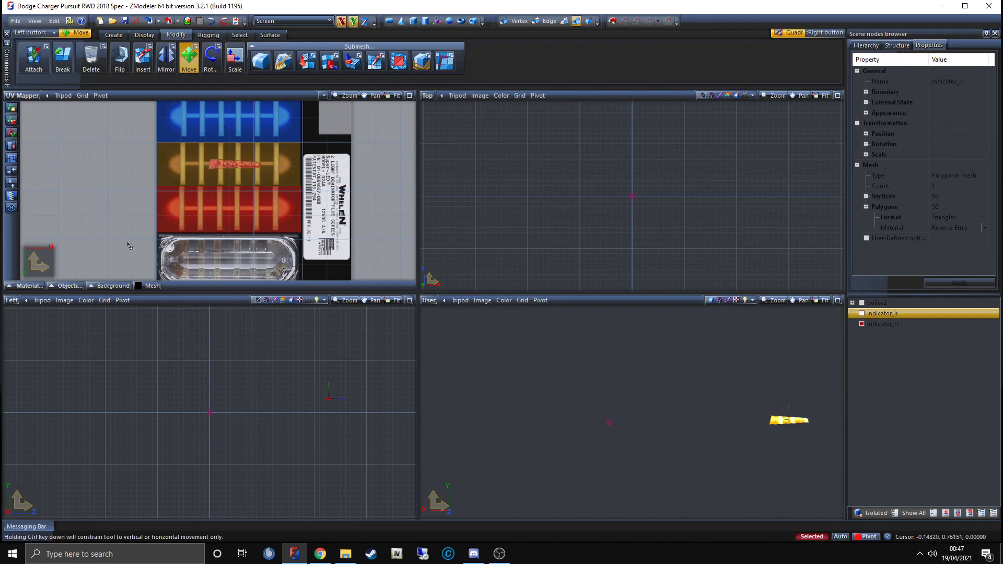
Step: Move only indicator_rr's UV mapping straight down to the red strip's upper edge, hiding indicator_lr's mapping in the UV Mapper during the move
{"action": "left_click", "coordinate": [74, 287]}
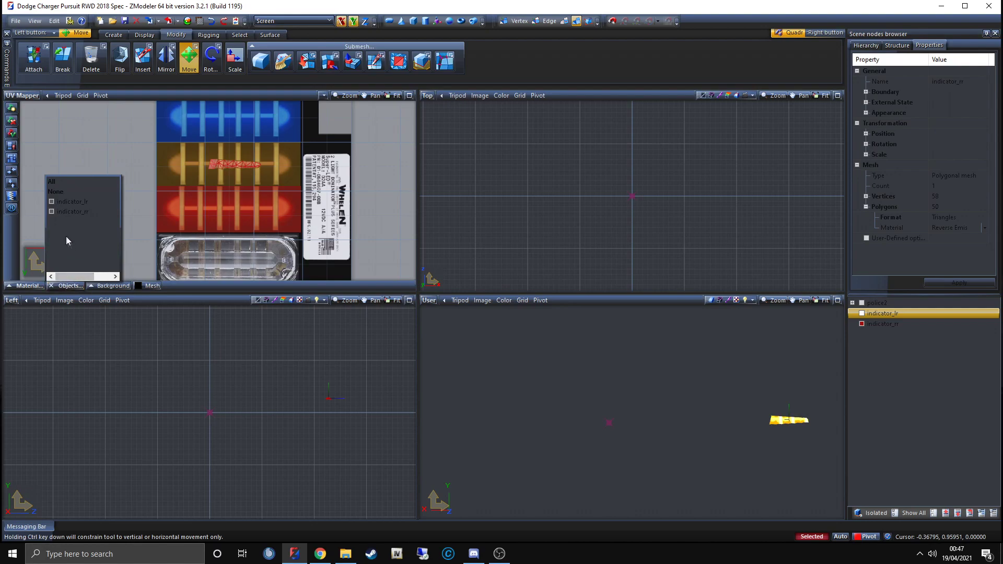
{"action": "left_click", "coordinate": [51, 202]}
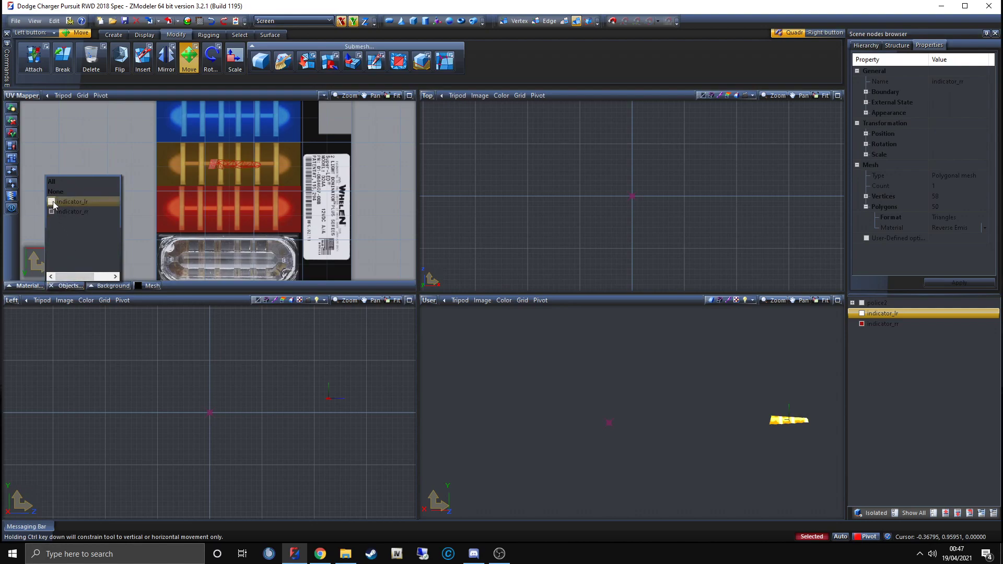
{"action": "left_click", "coordinate": [269, 116]}
{"action": "left_click_drag", "start_coordinate": [269, 116], "coordinate": [269, 133]}
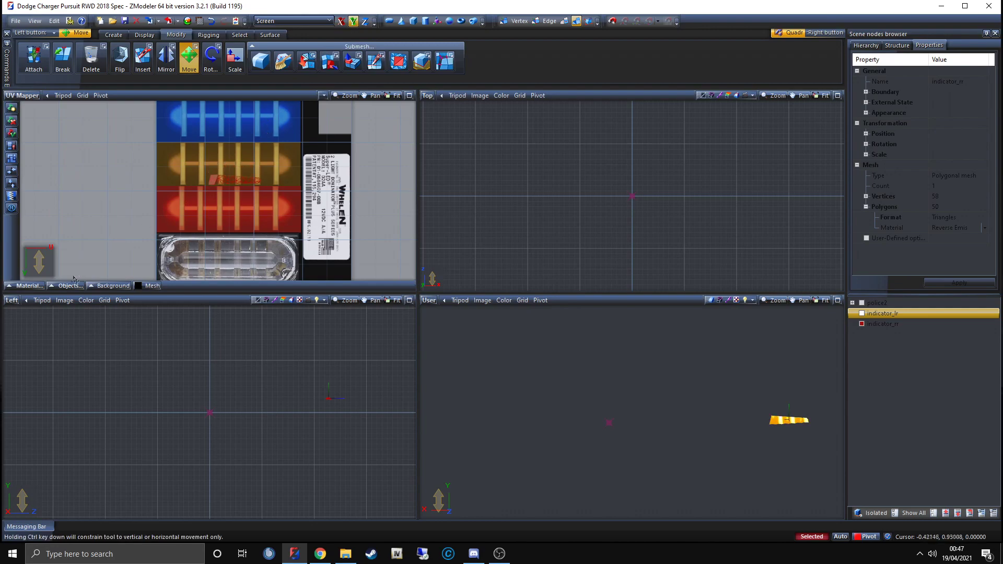
{"action": "left_click", "coordinate": [68, 286]}
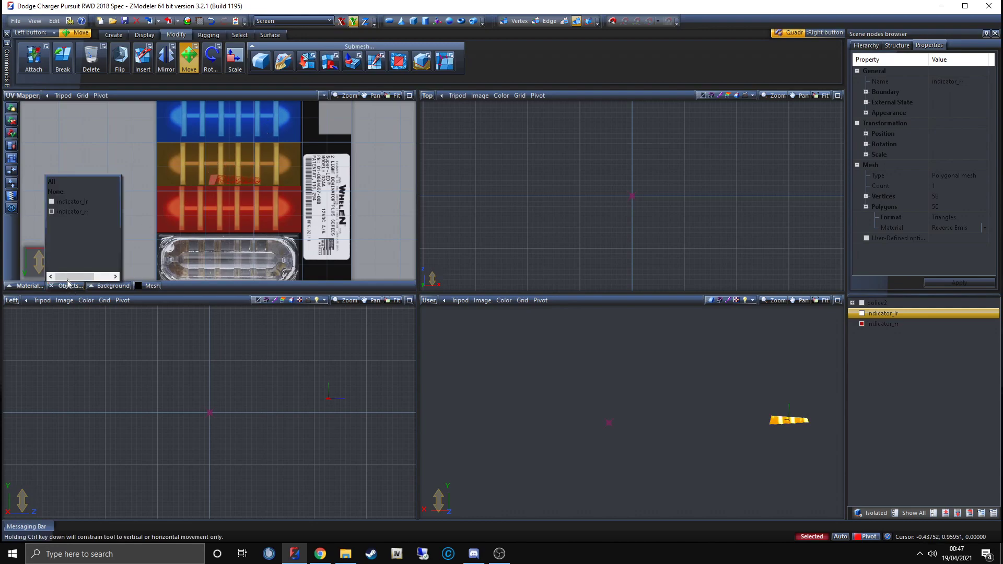
{"action": "left_click", "coordinate": [52, 202]}
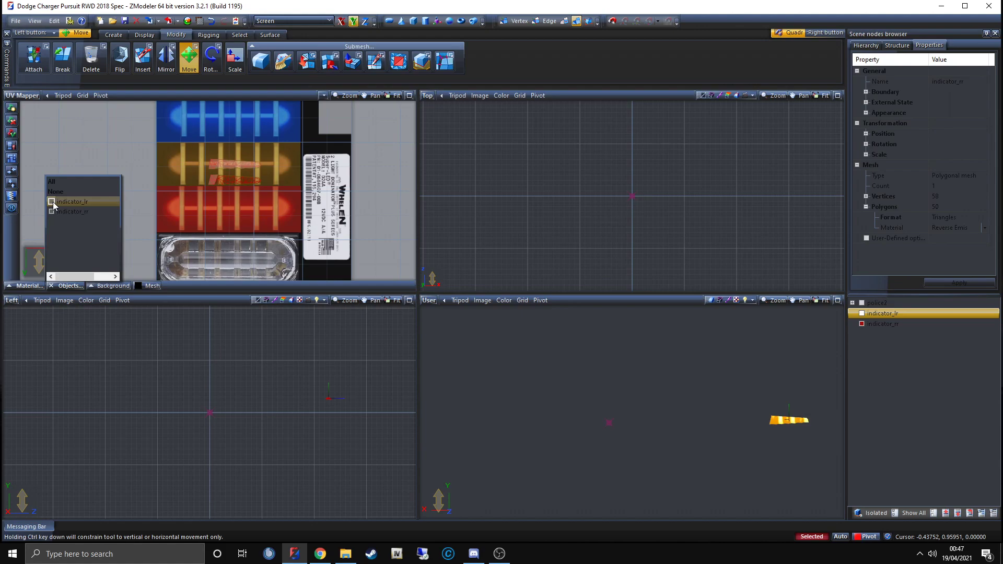
Step: Lower indicator_rr's UV mapping into the red light strip and, with indicator_lr shown again, save the scene
{"action": "left_click_drag", "start_coordinate": [344, 200], "coordinate": [343, 214]}
{"action": "middle_click_drag", "start_coordinate": [544, 330], "coordinate": [884, 316]}
{"action": "left_click", "coordinate": [884, 314]}
{"action": "middle_click_drag", "start_coordinate": [575, 386], "coordinate": [577, 415]}
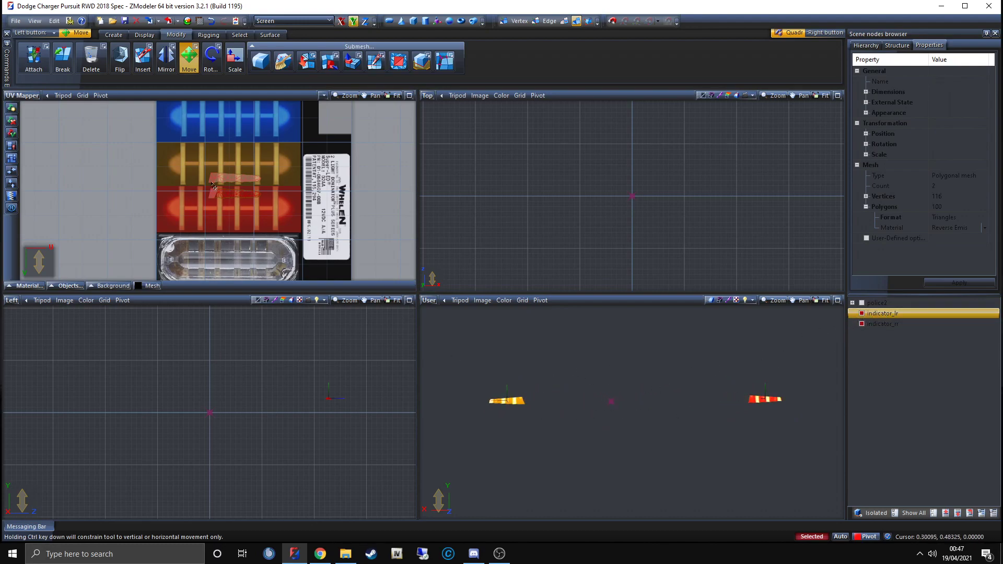
{"action": "key", "text": "ctrl+s"}
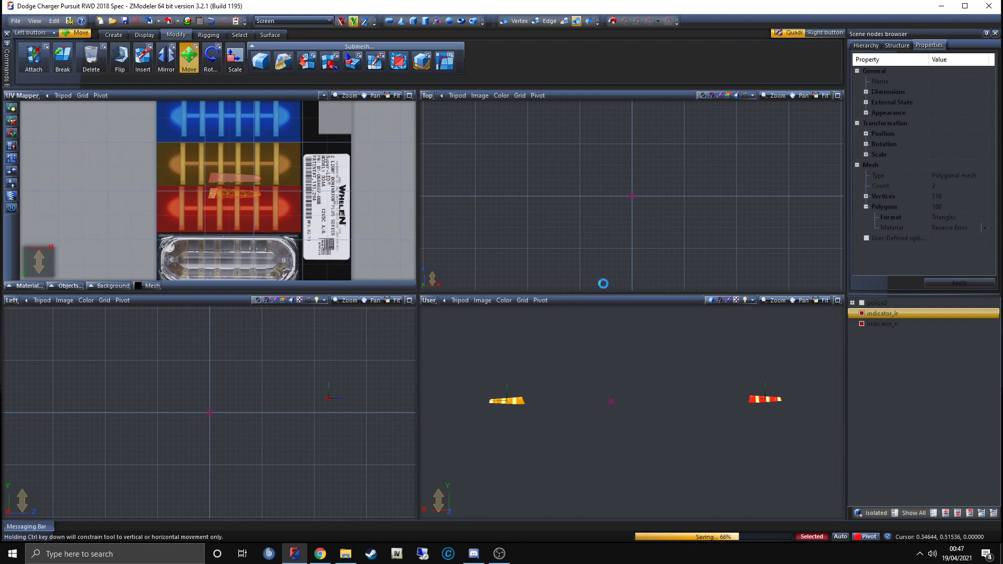
Step: Scale up both indicator UV mappings and move them back over the light strips, placing indicator_rr's mapping on the red strip
{"action": "left_click", "coordinate": [235, 60]}
{"action": "left_click_drag", "start_coordinate": [287, 203], "coordinate": [204, 76]}
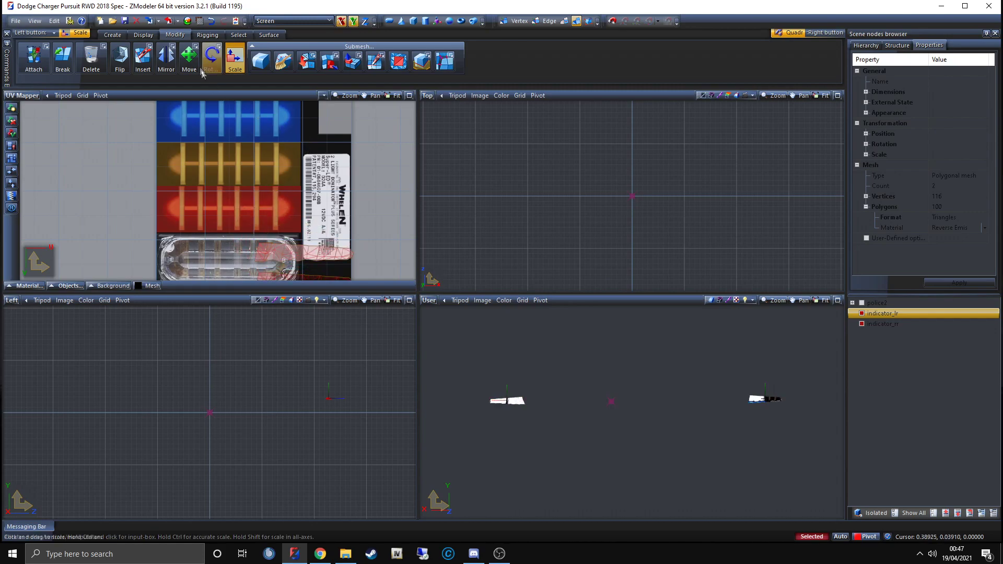
{"action": "left_click", "coordinate": [189, 60]}
{"action": "left_click_drag", "start_coordinate": [364, 221], "coordinate": [285, 160]}
{"action": "left_click_drag", "start_coordinate": [320, 239], "coordinate": [120, 197]}
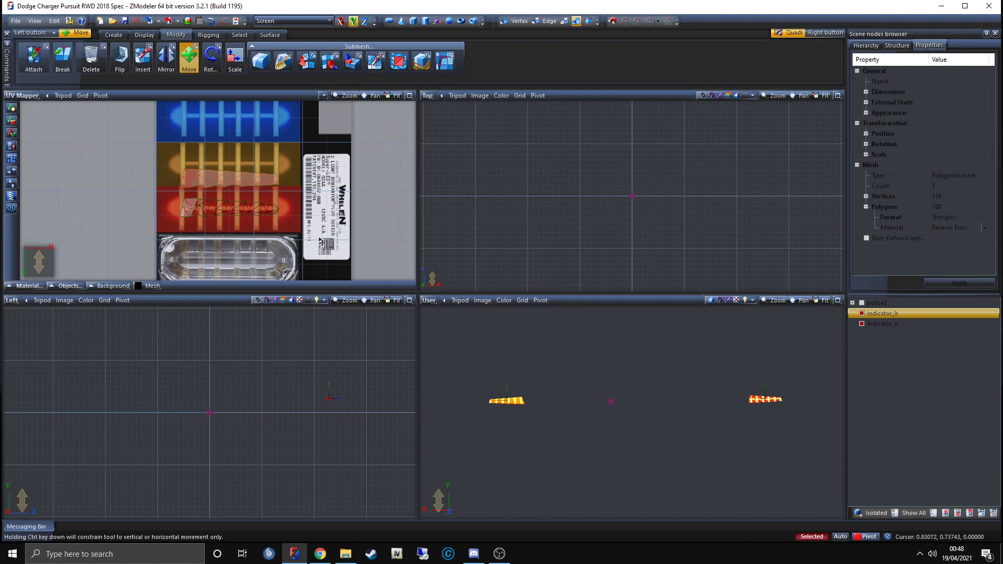
Step: Move indicator_lr's UV mapping onto the blue light strip and switch the UV Mapper back to the Front view
{"action": "scroll", "coordinate": [282, 209], "scroll_direction": "up", "scroll_amount": 3}
{"action": "left_click_drag", "start_coordinate": [289, 224], "coordinate": [282, 155]}
{"action": "left_click", "coordinate": [170, 182]}
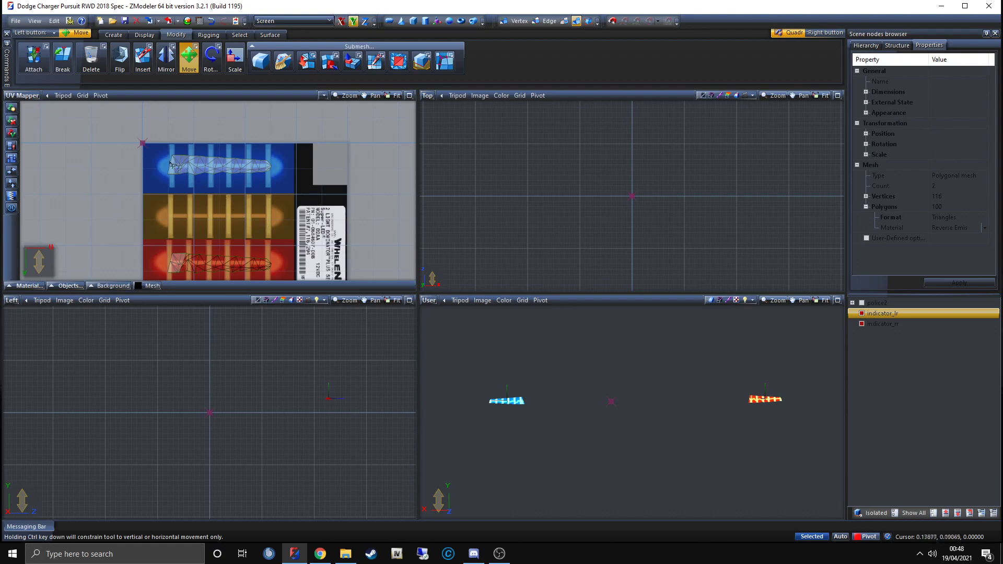
{"action": "left_click", "coordinate": [21, 97]}
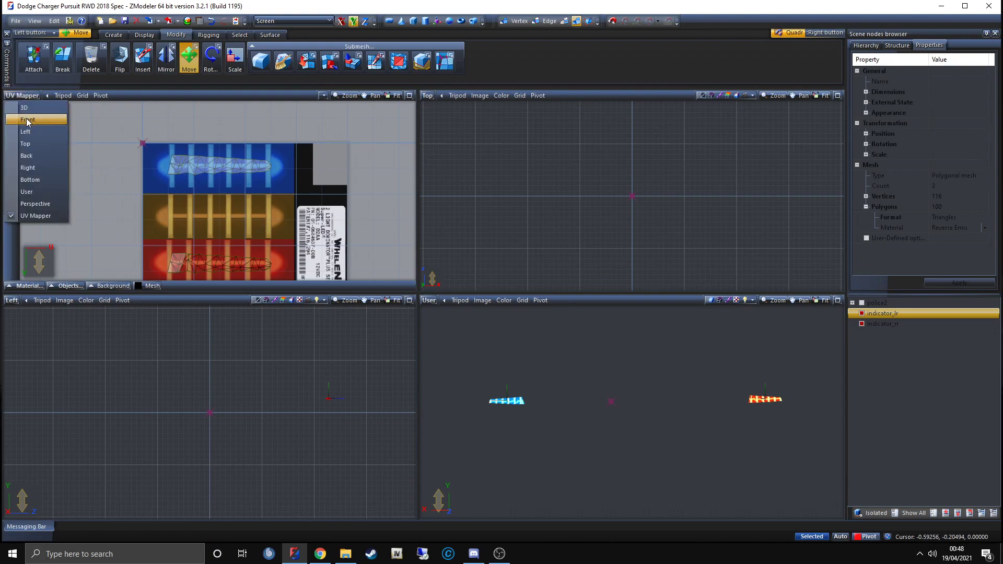
{"action": "left_click", "coordinate": [27, 121]}
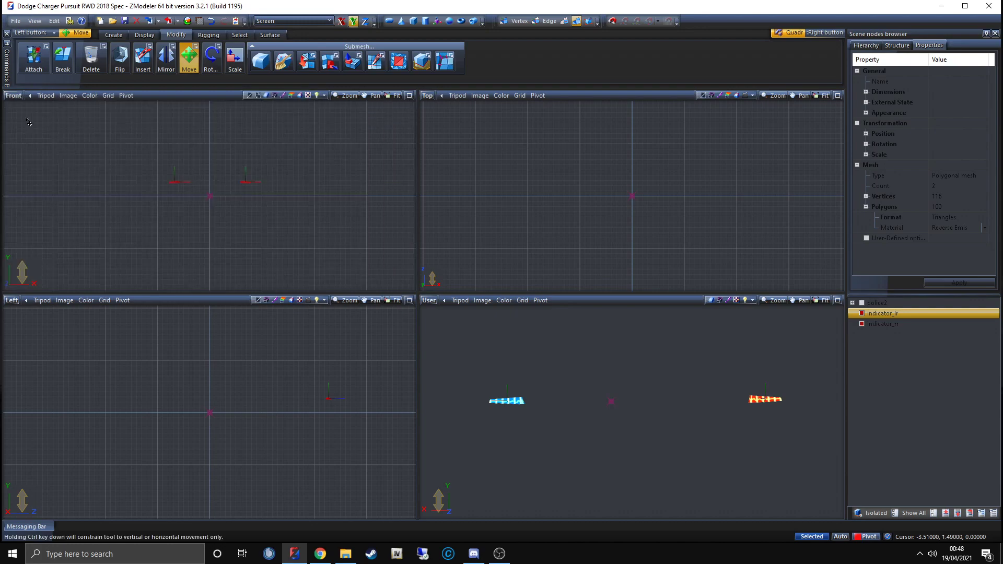
Step: Select all vertices of both indicator meshes at vertex level
{"action": "scroll", "coordinate": [549, 152], "scroll_direction": "down", "scroll_amount": 3}
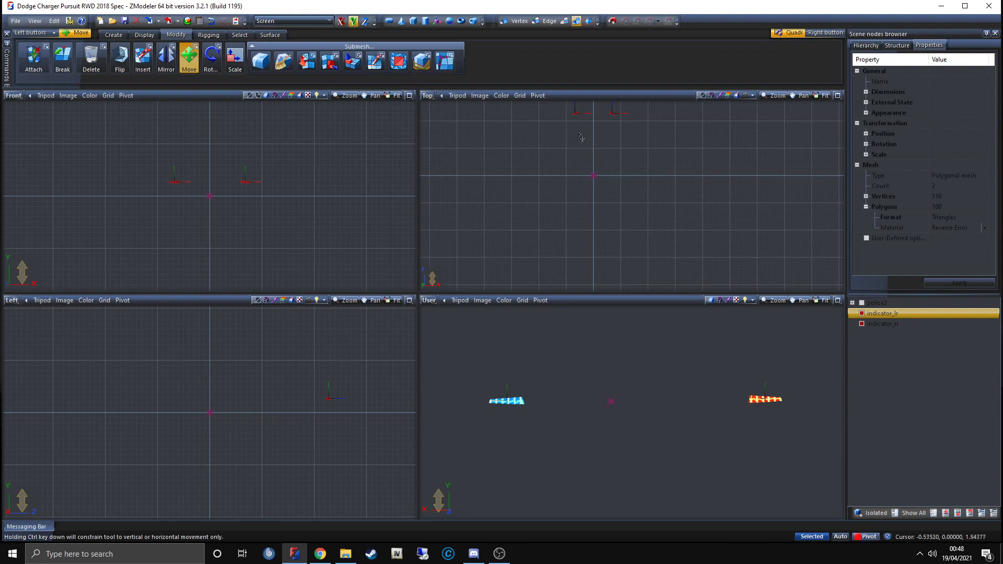
{"action": "left_click_drag", "start_coordinate": [645, 131], "coordinate": [558, 101]}
{"action": "scroll", "coordinate": [577, 174], "scroll_direction": "up", "scroll_amount": 5}
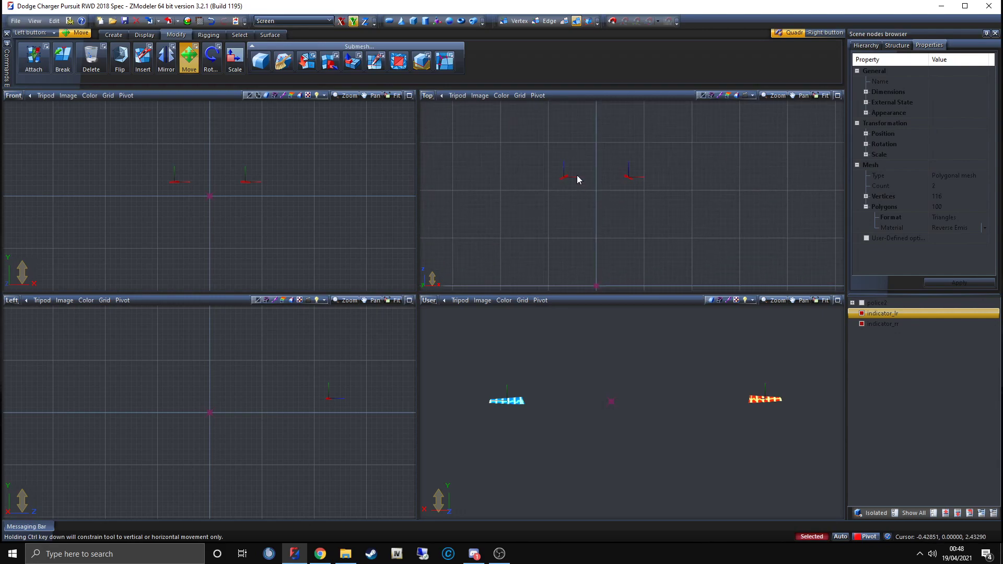
{"action": "middle_click_drag", "start_coordinate": [577, 178], "coordinate": [558, 261]}
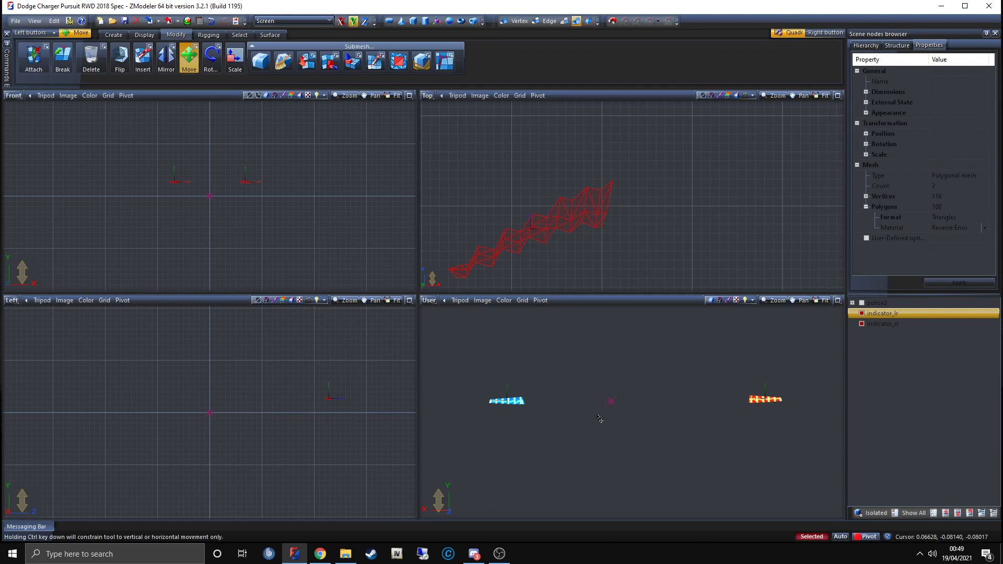
{"action": "left_click", "coordinate": [510, 23]}
{"action": "left_click_drag", "start_coordinate": [275, 207], "coordinate": [142, 168]}
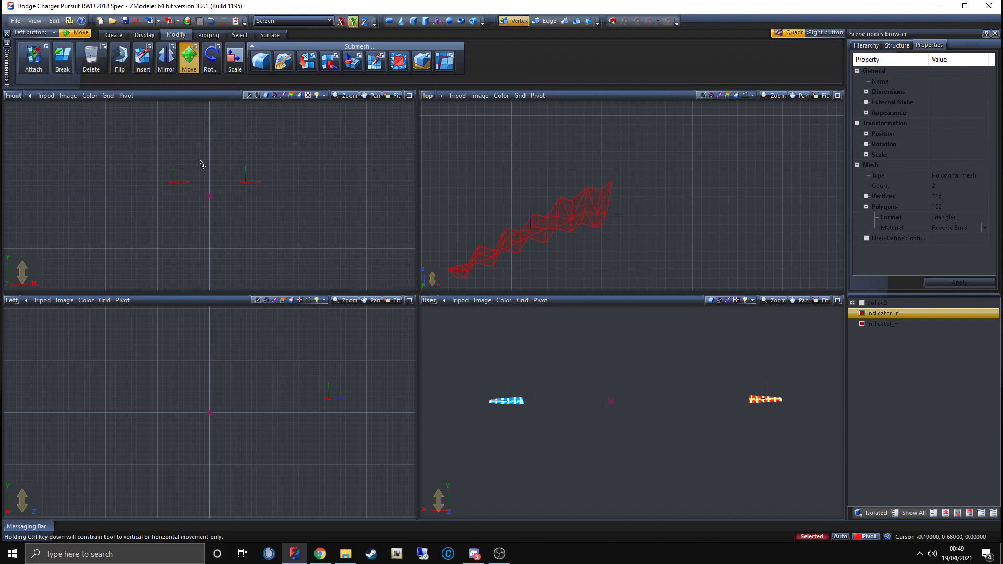
{"action": "left_click_drag", "start_coordinate": [326, 226], "coordinate": [122, 152]}
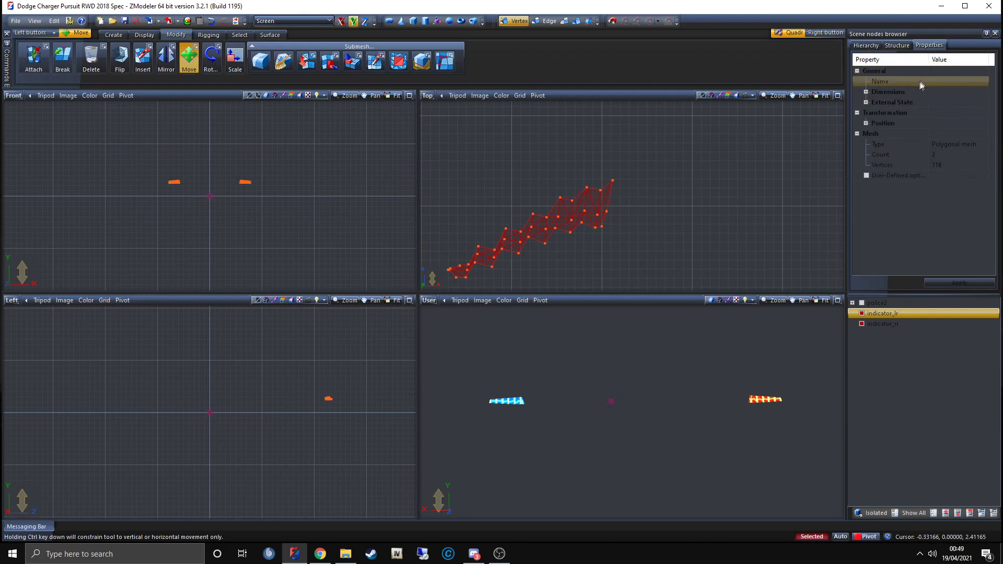
Step: Set the External State ID of the selected vertices to 0, apply it and return to object level
{"action": "left_click", "coordinate": [866, 102]}
{"action": "left_click", "coordinate": [951, 114]}
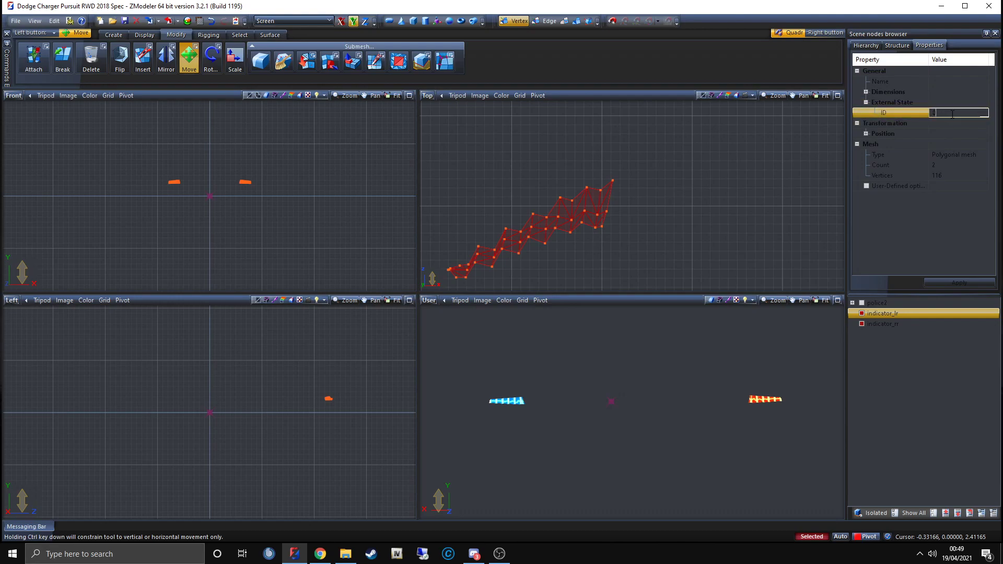
{"action": "type", "text": "7"}
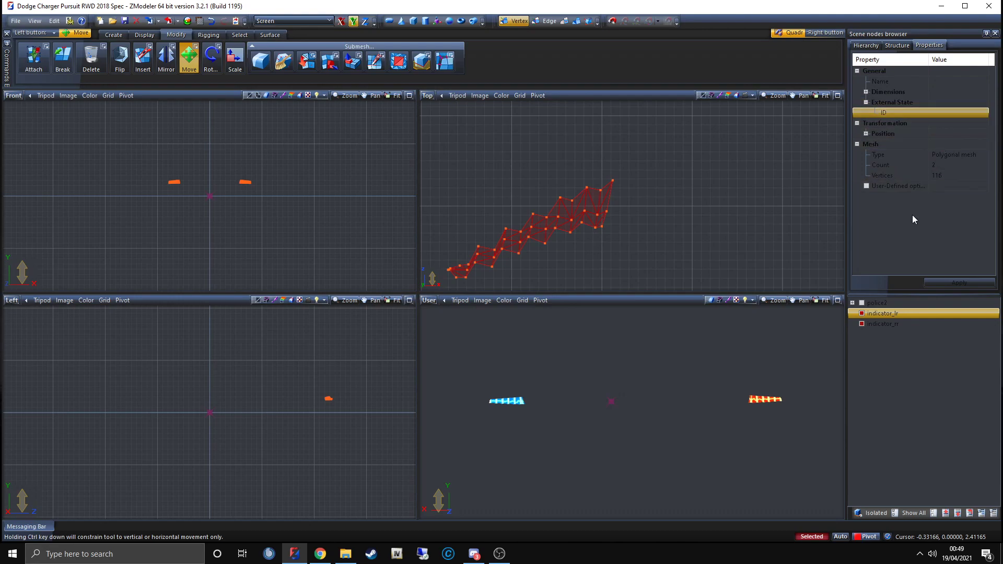
{"action": "key", "text": "Return"}
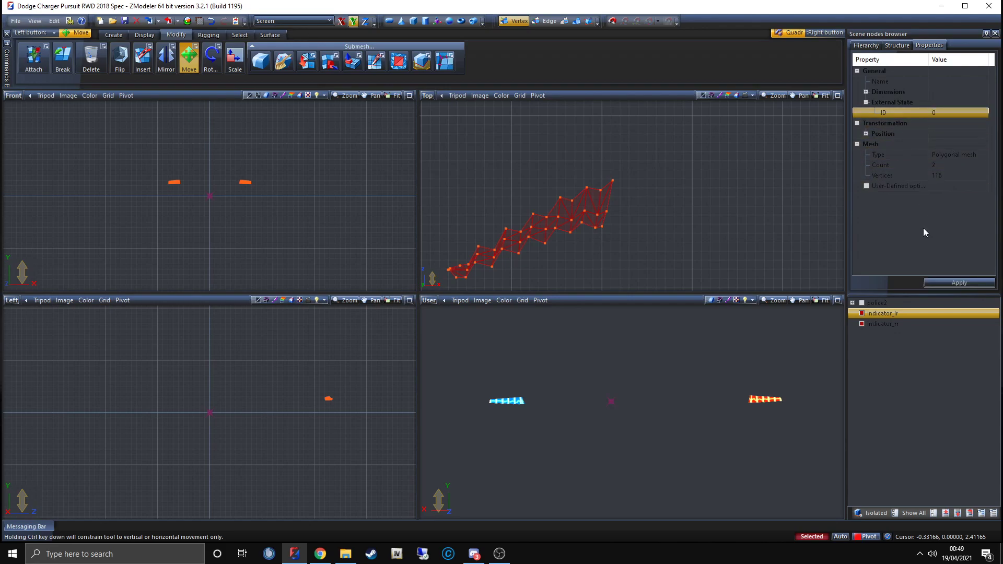
{"action": "left_click", "coordinate": [946, 282]}
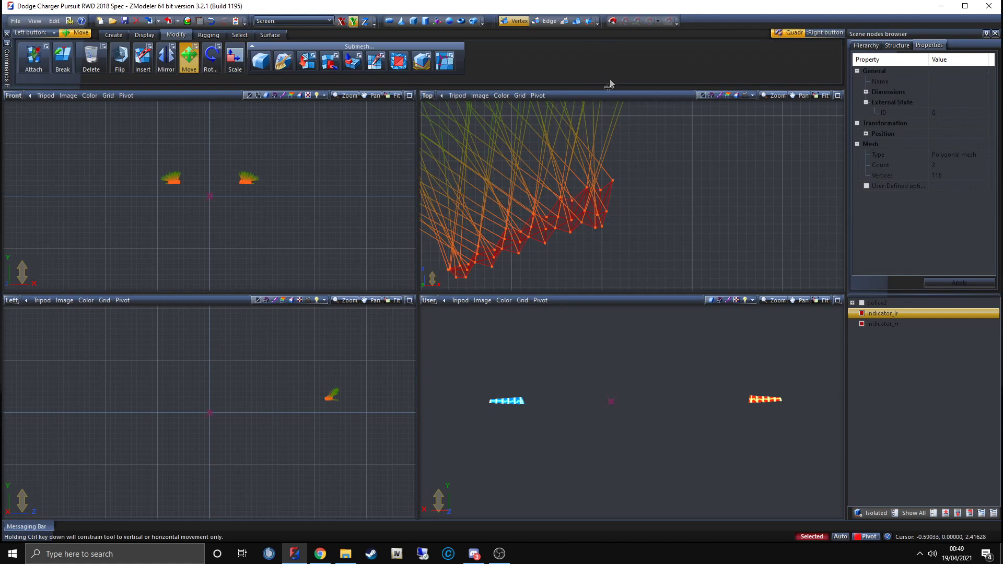
{"action": "left_click", "coordinate": [577, 21]}
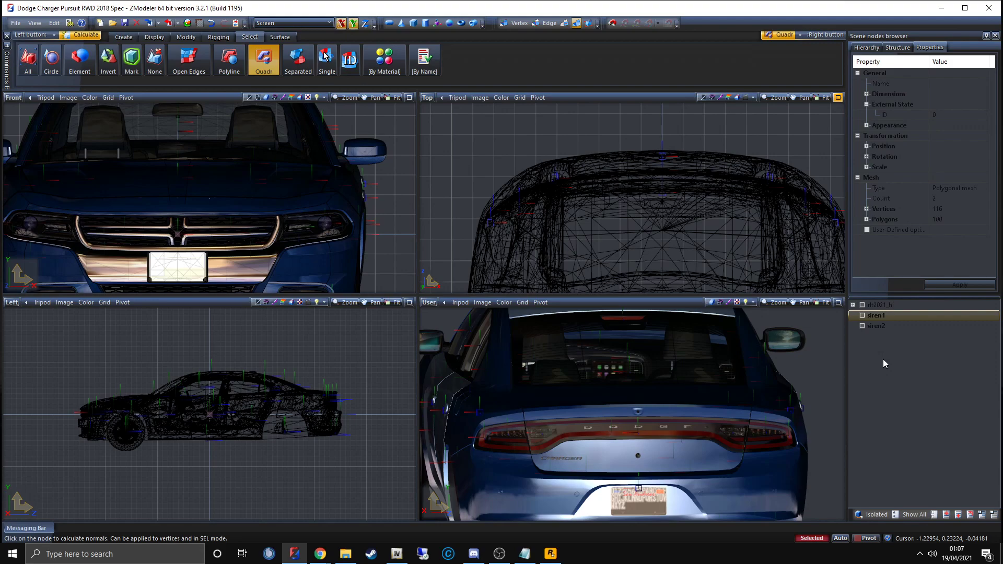
Step: Hide the rlt2021_hi model and select all polygons of siren1 and siren2 at polygon level
{"action": "left_click", "coordinate": [863, 305]}
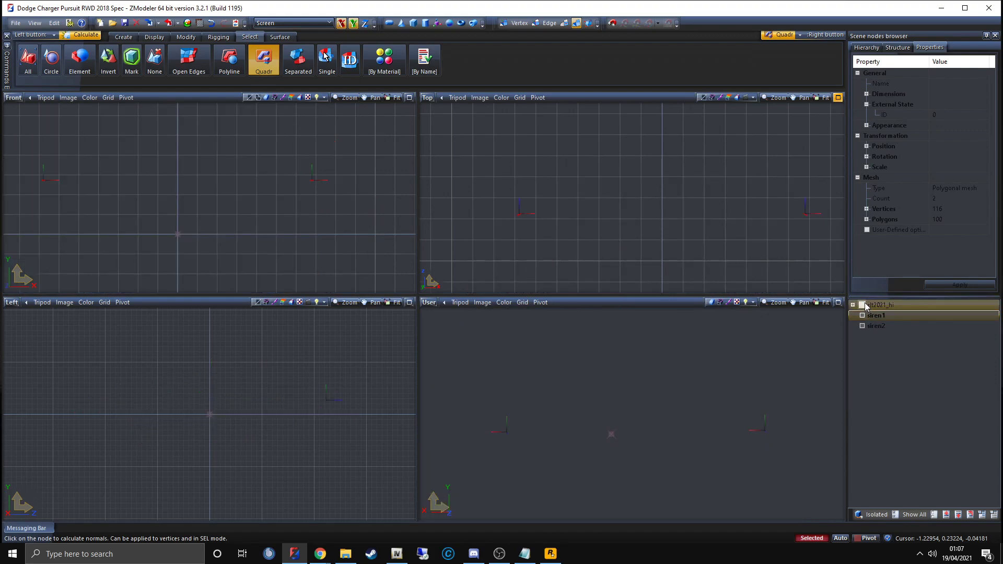
{"action": "left_click_drag", "start_coordinate": [401, 220], "coordinate": [4, 131]}
{"action": "left_click", "coordinate": [564, 24]}
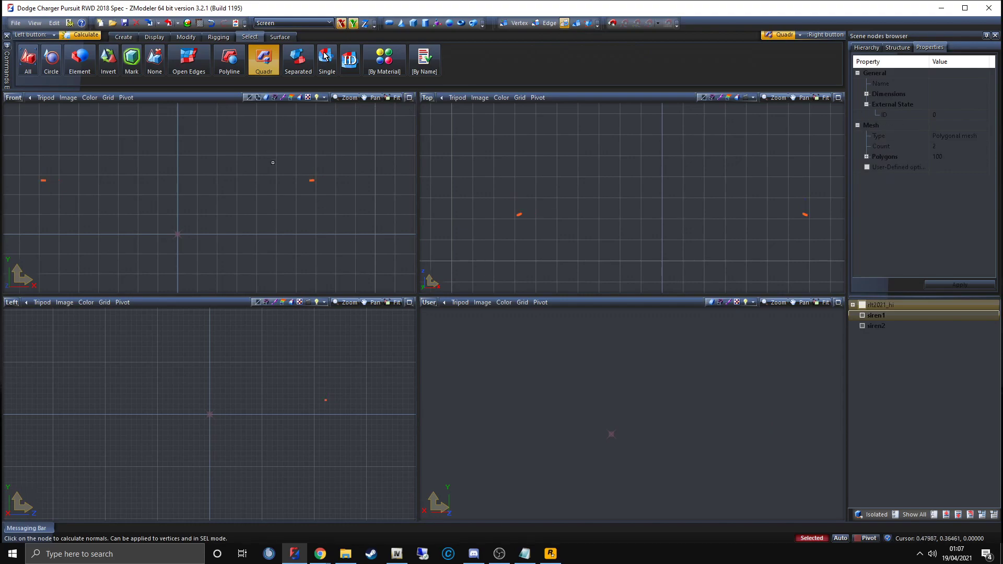
{"action": "left_click_drag", "start_coordinate": [366, 216], "coordinate": [321, 202]}
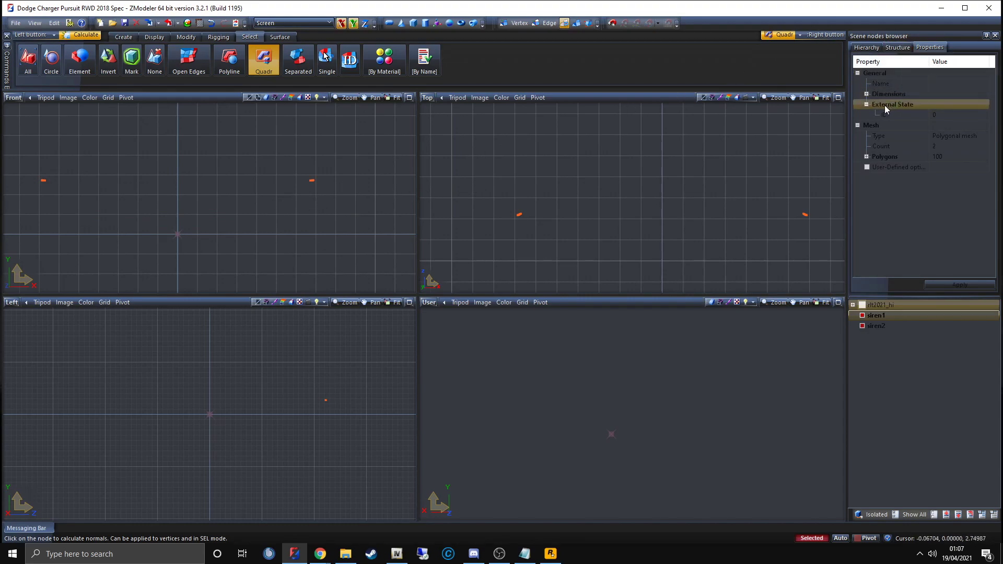
Step: Set the External State ID of the selected siren polygons to 0, apply it and return to object level
{"action": "left_click", "coordinate": [949, 115]}
{"action": "left_click", "coordinate": [949, 115]}
{"action": "key", "text": "Return"}
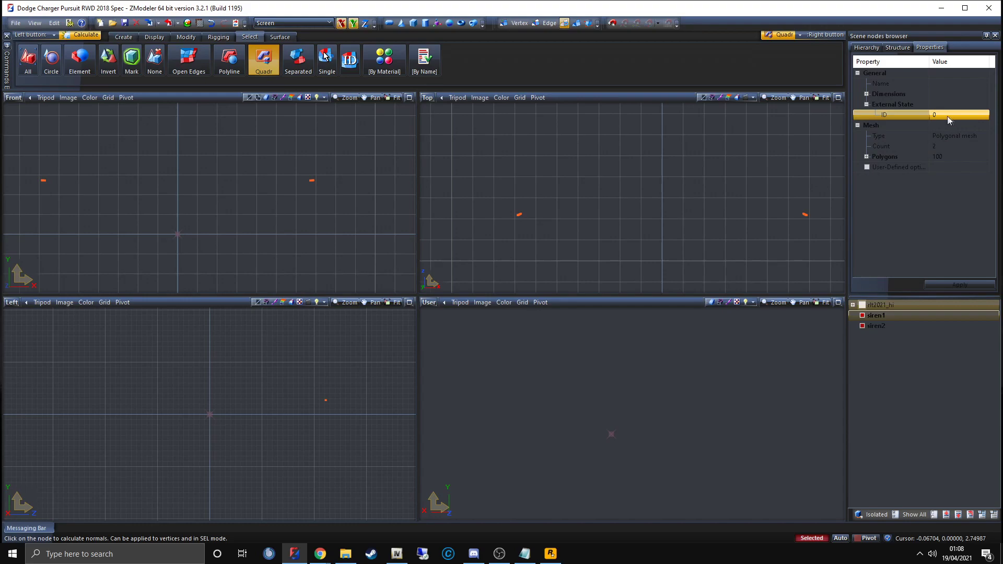
{"action": "left_click", "coordinate": [970, 115]}
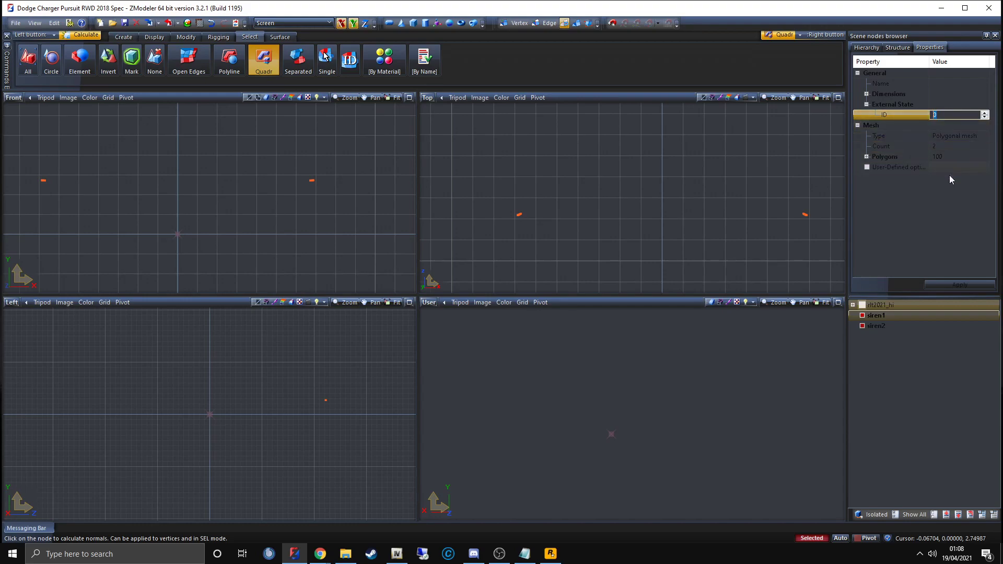
{"action": "left_click", "coordinate": [951, 285]}
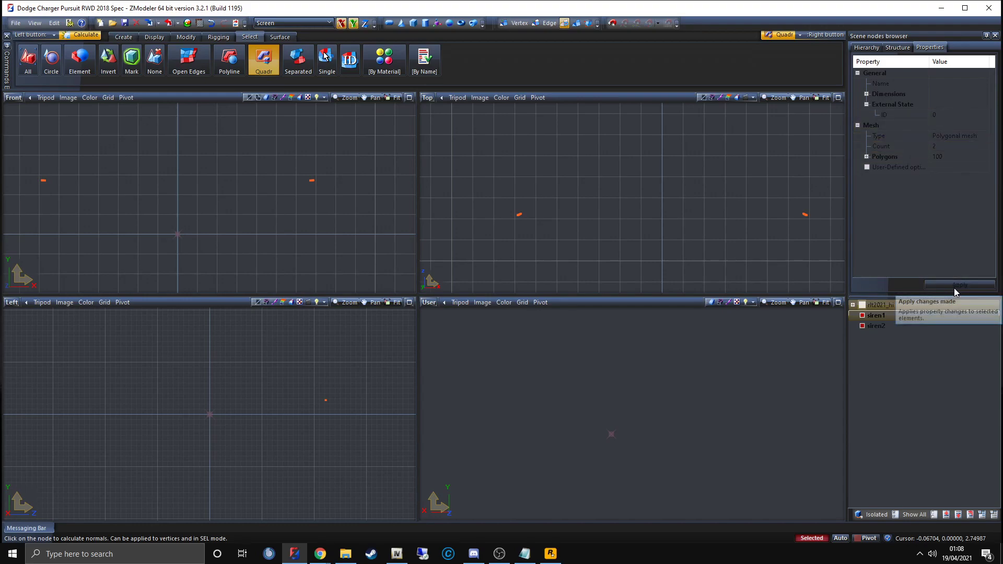
{"action": "left_click", "coordinate": [576, 24]}
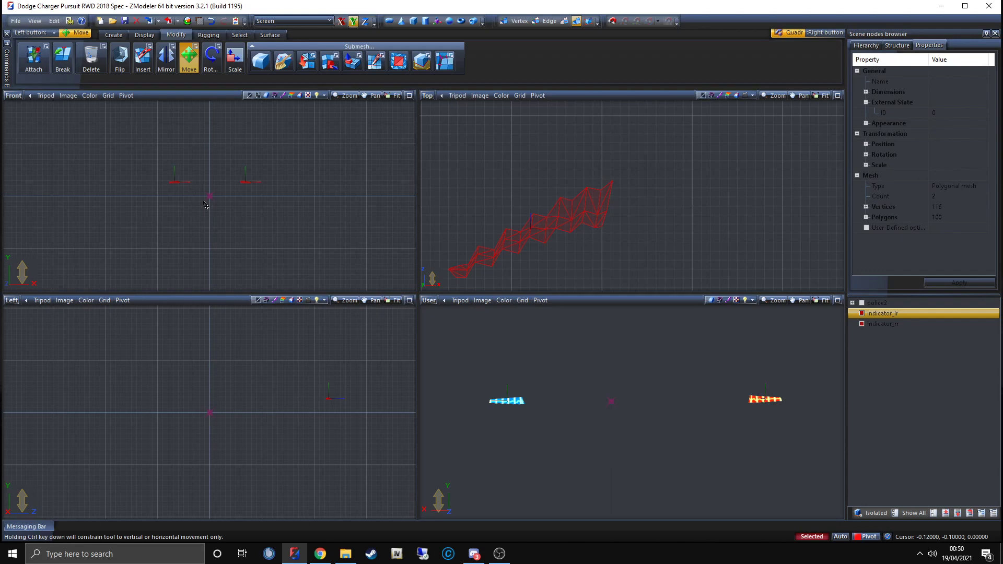
Step: Rename the two indicator meshes siren1 and siren2 and nest each under a box dummy of the same name
{"action": "left_click_drag", "start_coordinate": [95, 140], "coordinate": [299, 208]}
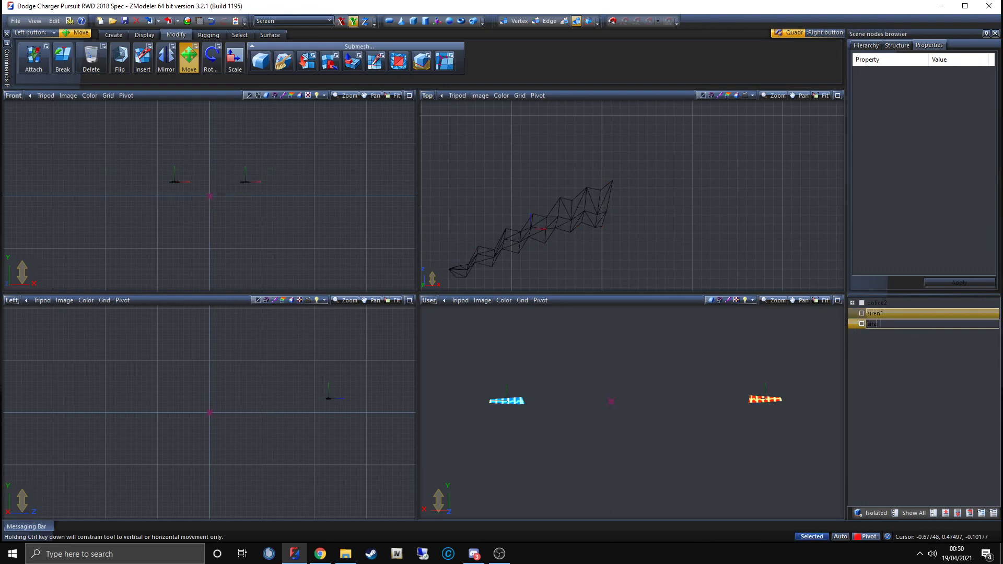
{"action": "left_click", "coordinate": [878, 323]}
{"action": "key", "text": "ctrl+c"}
{"action": "left_click_drag", "start_coordinate": [883, 344], "coordinate": [877, 324]}
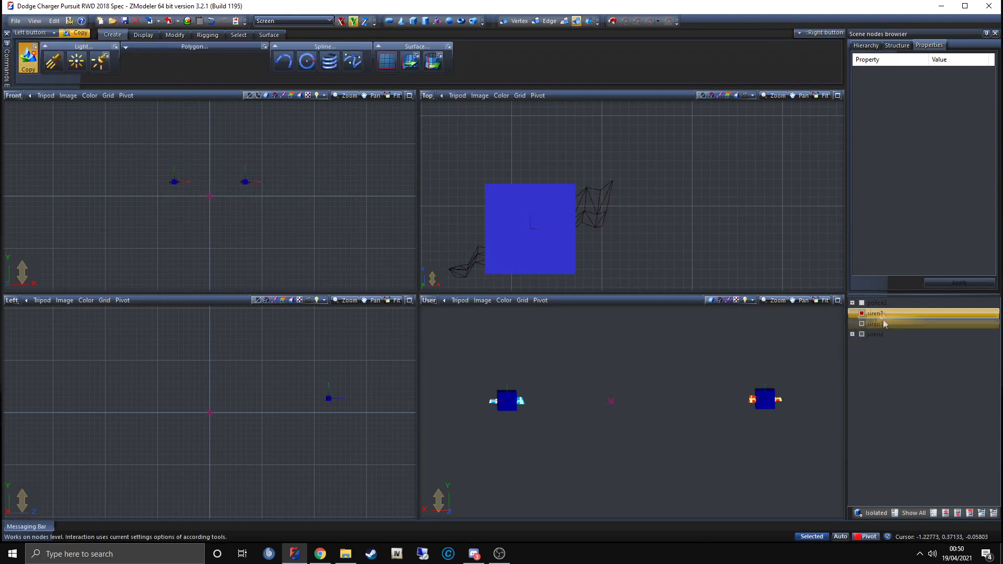
{"action": "left_click", "coordinate": [175, 35]}
{"action": "left_click", "coordinate": [189, 60]}
{"action": "scroll", "coordinate": [547, 217], "scroll_direction": "up", "scroll_amount": 5}
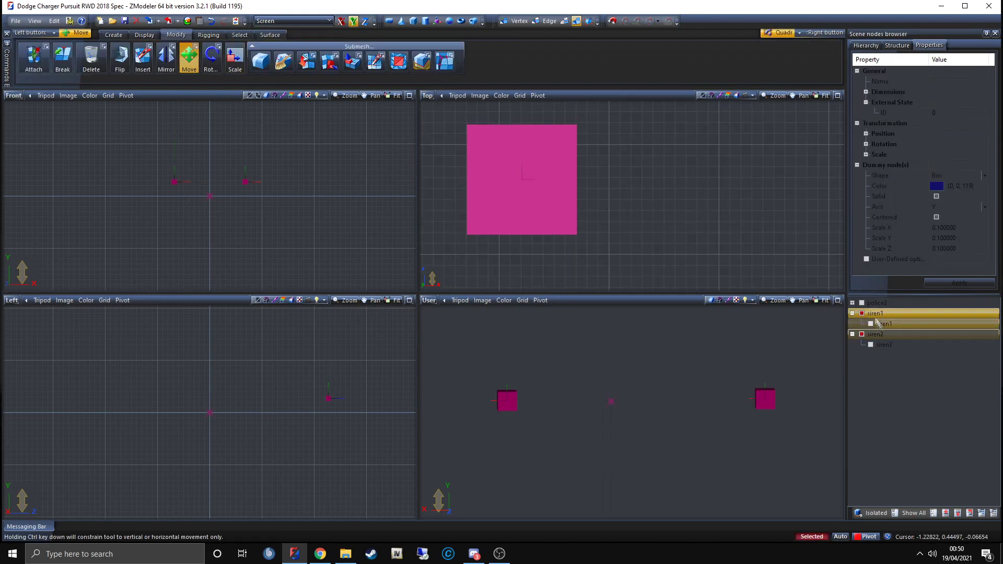
Step: Convert the siren1 and siren2 dummies to compound nodes that hold their meshes as the L0 state
{"action": "left_click", "coordinate": [852, 302]}
{"action": "left_click", "coordinate": [875, 312]}
{"action": "left_click", "coordinate": [875, 334], "text": "ctrl"}
{"action": "left_click", "coordinate": [235, 60]}
{"action": "left_click", "coordinate": [959, 283]}
{"action": "left_click", "coordinate": [211, 60]}
{"action": "left_click", "coordinate": [884, 313]}
{"action": "left_click", "coordinate": [884, 316]}
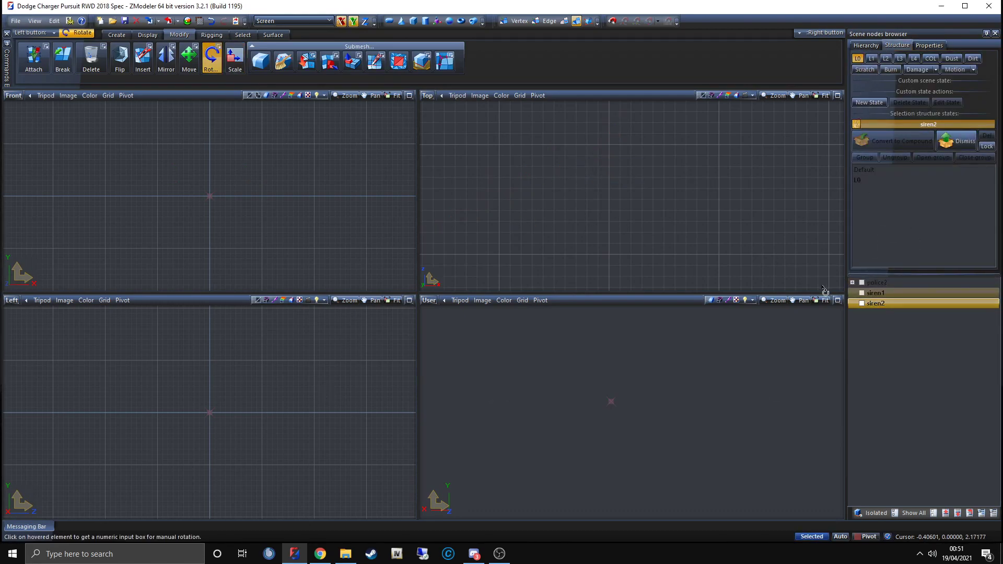
Step: Make the siren1 and siren2 nodes visible in the scene
{"action": "left_click", "coordinate": [861, 293]}
{"action": "left_click", "coordinate": [861, 303]}
{"action": "scroll", "coordinate": [560, 209], "scroll_direction": "up", "scroll_amount": 3}
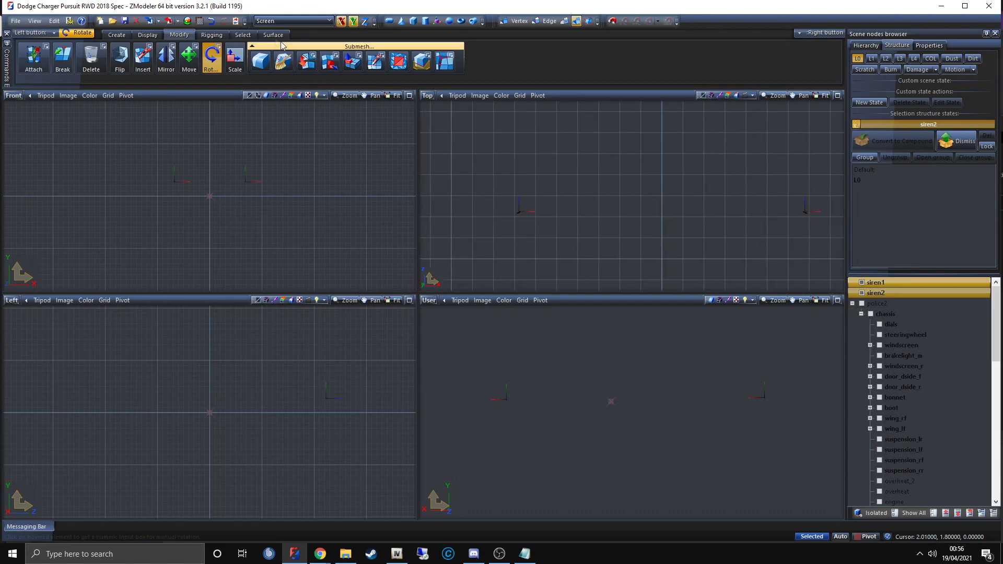
Step: Select the siren1 and siren2 meshes with Quadr and activate the normals Calculate tool for them
{"action": "left_click", "coordinate": [280, 34]}
{"action": "left_click", "coordinate": [157, 61]}
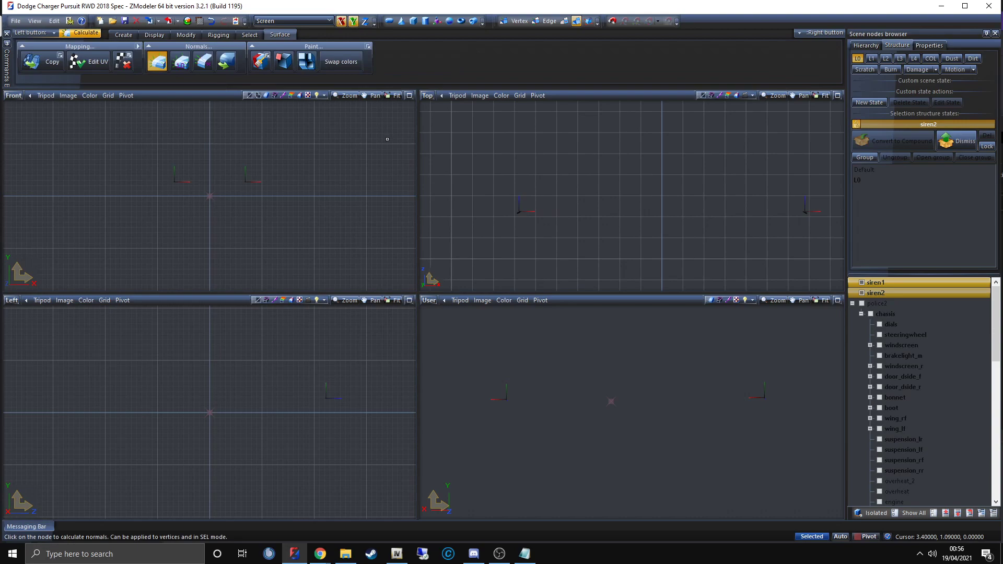
{"action": "left_click", "coordinate": [250, 34]}
{"action": "left_click", "coordinate": [264, 58]}
{"action": "left_click_drag", "start_coordinate": [338, 208], "coordinate": [114, 156]}
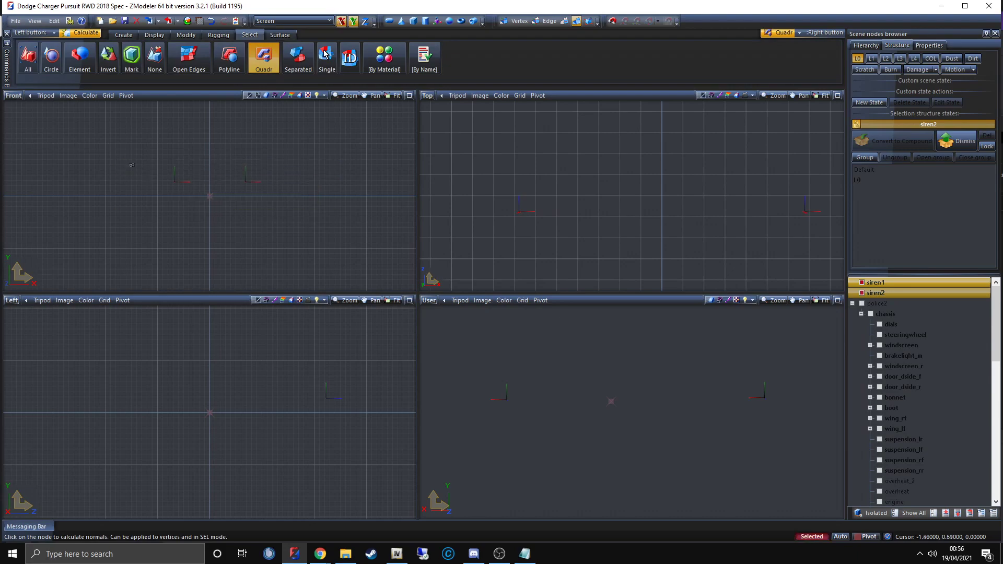
{"action": "left_click", "coordinate": [280, 34]}
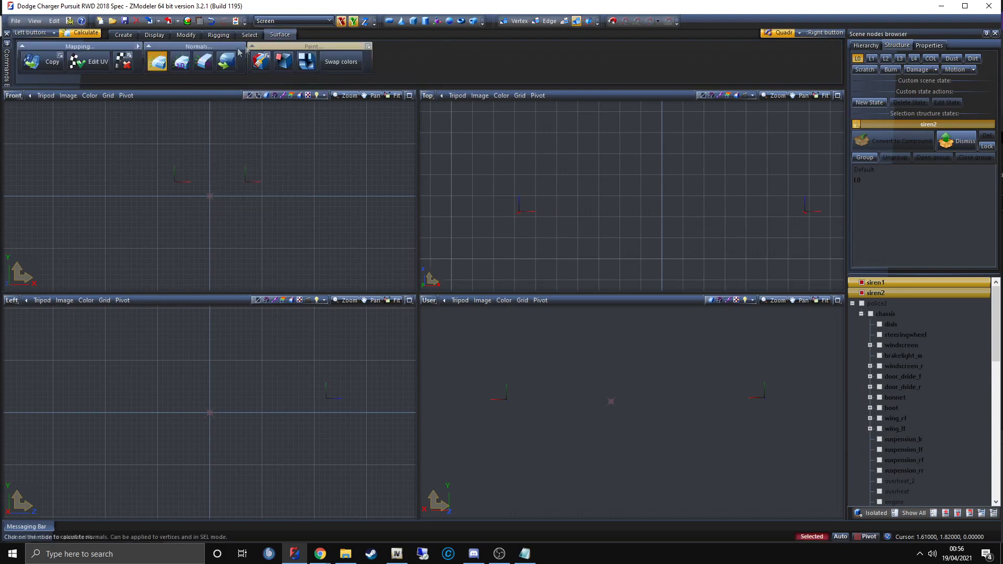
{"action": "left_click", "coordinate": [158, 62]}
{"action": "left_click", "coordinate": [158, 62]}
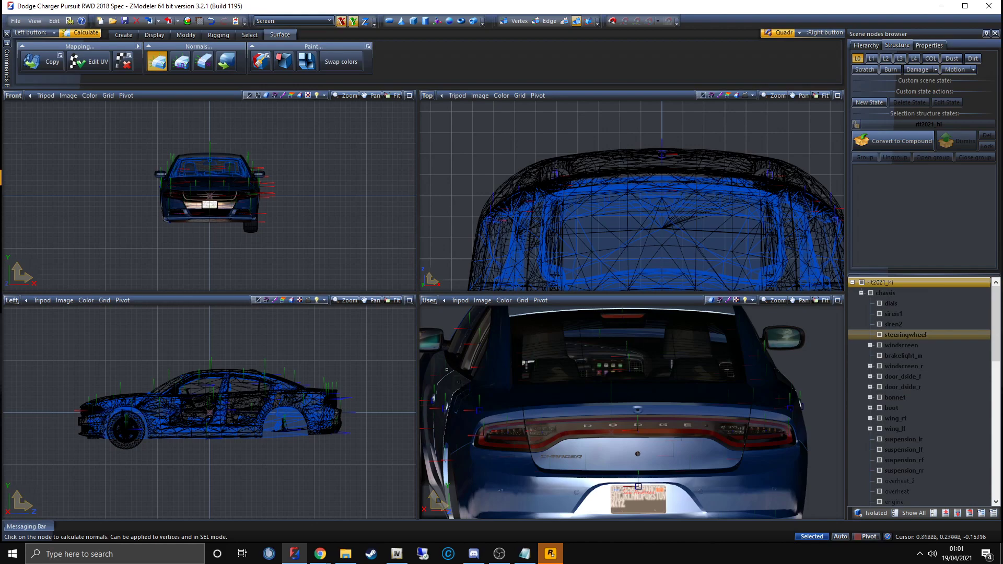
Step: Open the Material Browser and move the Reverse Emis material further up the material list
{"action": "left_click", "coordinate": [188, 21]}
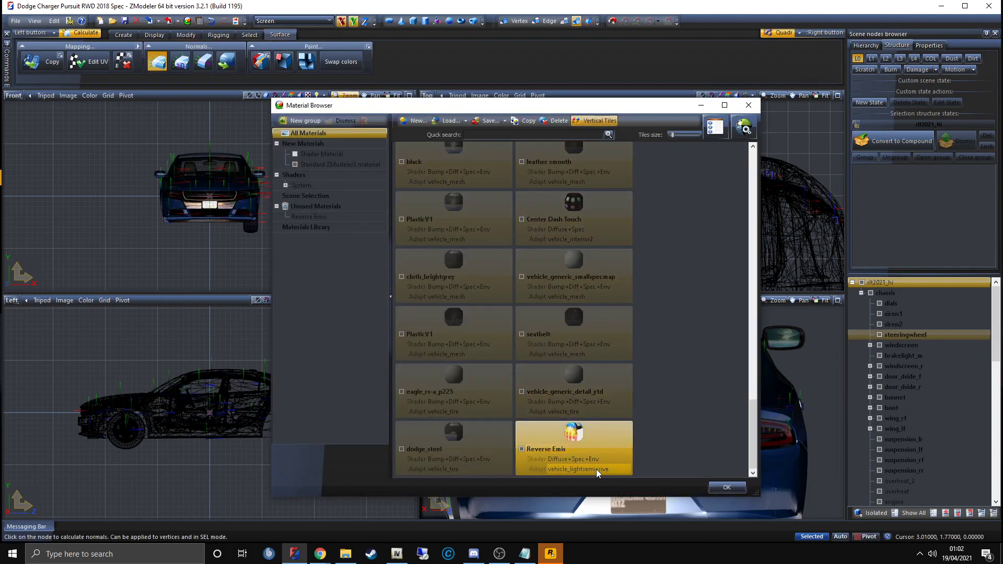
{"action": "left_click_drag", "start_coordinate": [591, 443], "coordinate": [516, 171]}
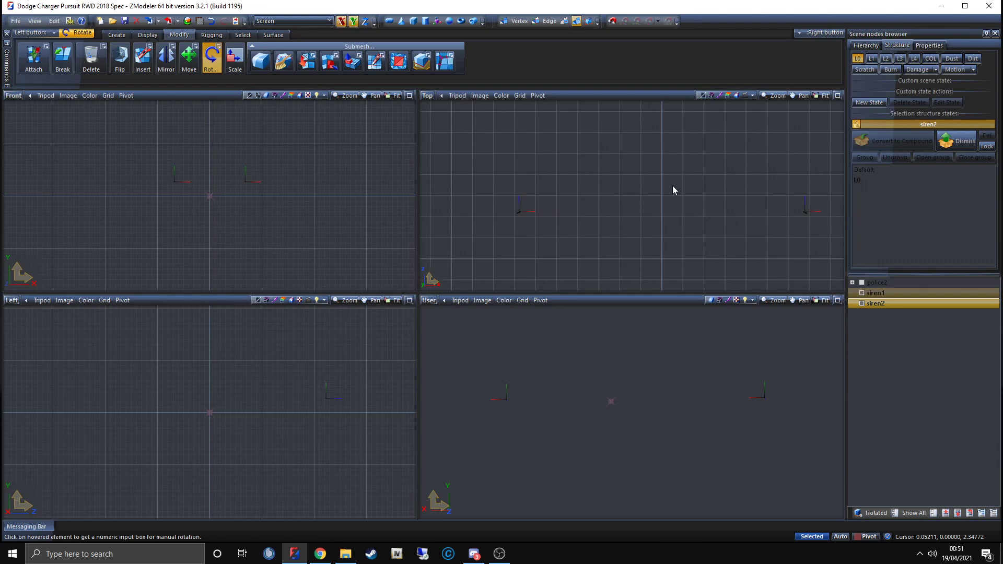
{"action": "key", "text": "super"}
{"action": "type", "text": "notepad"}
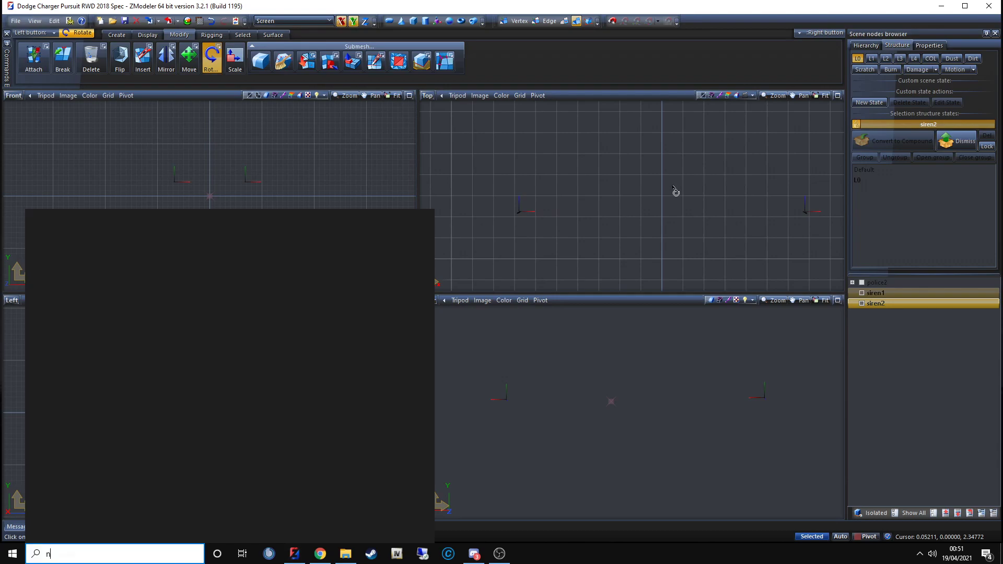
{"action": "key", "text": "Return"}
{"action": "type", "text": "siren1 -"}
{"action": "key", "text": "Return"}
{"action": "type", "text": "siren2 -"}
{"action": "key", "text": "Up"}
{"action": "type", "text": "10100000101000001010000010100000"}
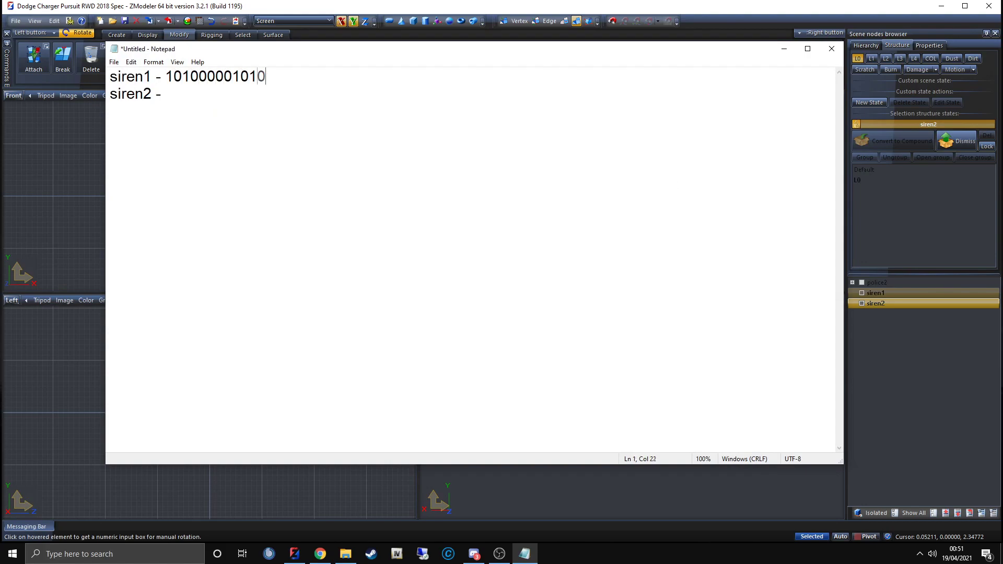
{"action": "key", "text": "Down"}
{"action": "type", "text": "000010100000110"}
{"action": "key", "text": "BackSpace"}
{"action": "key", "text": "BackSpace"}
{"action": "type", "text": "0100000101000001010"}
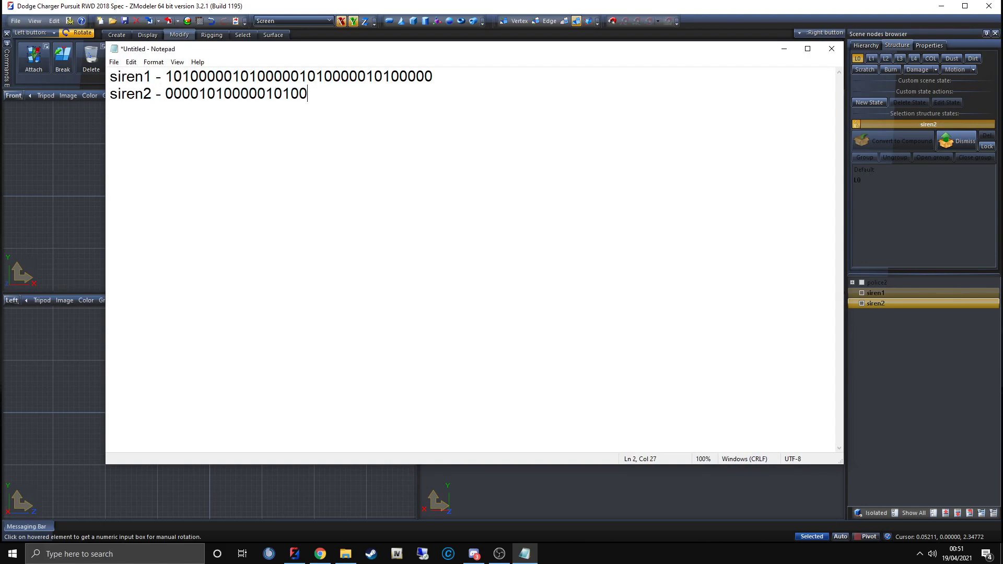
Step: Check siren1's side in ZModeler and note BLUE 180 for siren1 and RED 180 for siren2 in Notepad
{"action": "left_click", "coordinate": [867, 307]}
{"action": "left_click", "coordinate": [867, 293]}
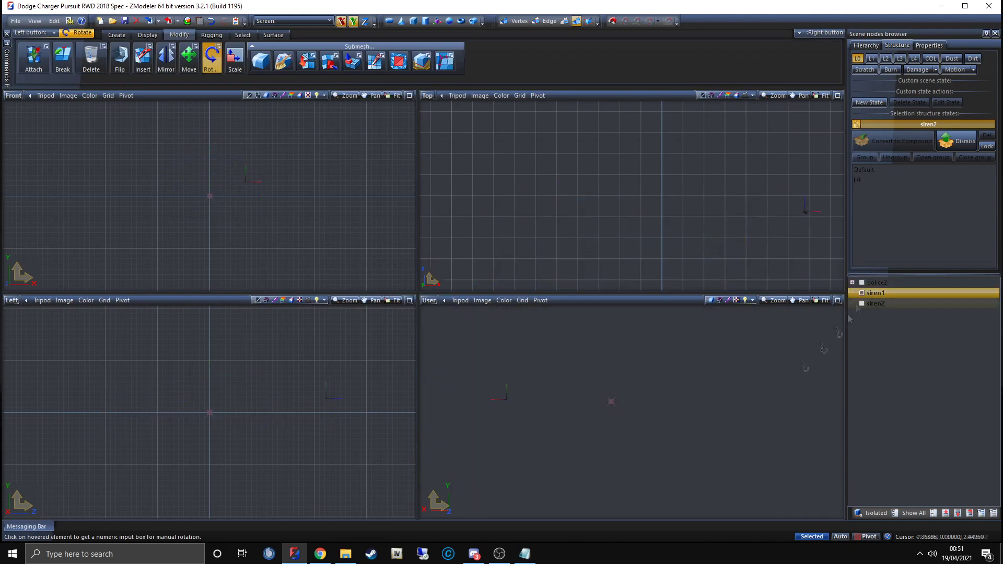
{"action": "key", "text": "alt+Tab"}
{"action": "key", "text": "Up"}
{"action": "type", "text": "BLUE"}
{"action": "key", "text": "Down"}
{"action": "type", "text": "RED 180"}
{"action": "key", "text": "Up"}
{"action": "type", "text": "180"}
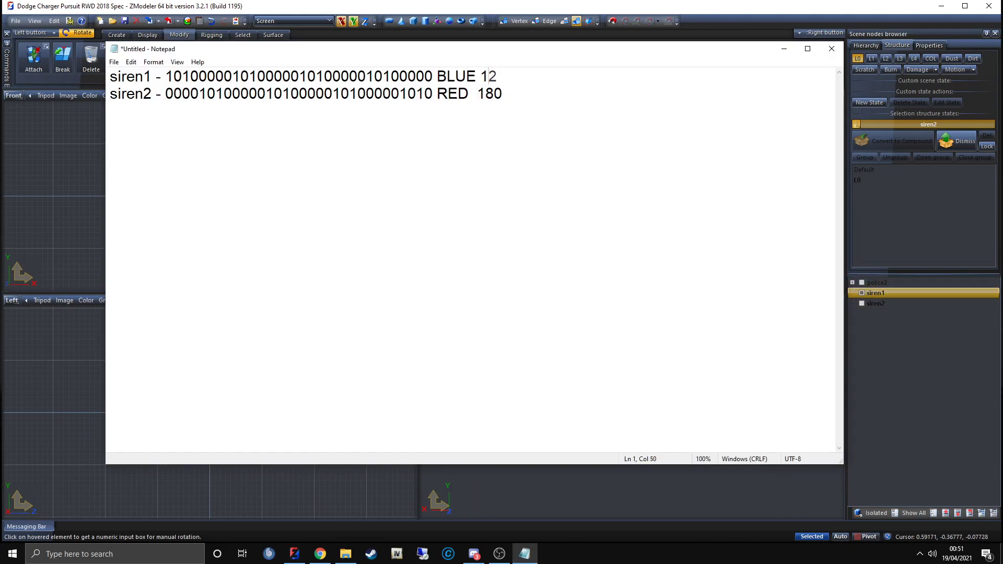
{"action": "key", "text": "alt+Tab"}
{"action": "key", "text": "alt+Tab"}
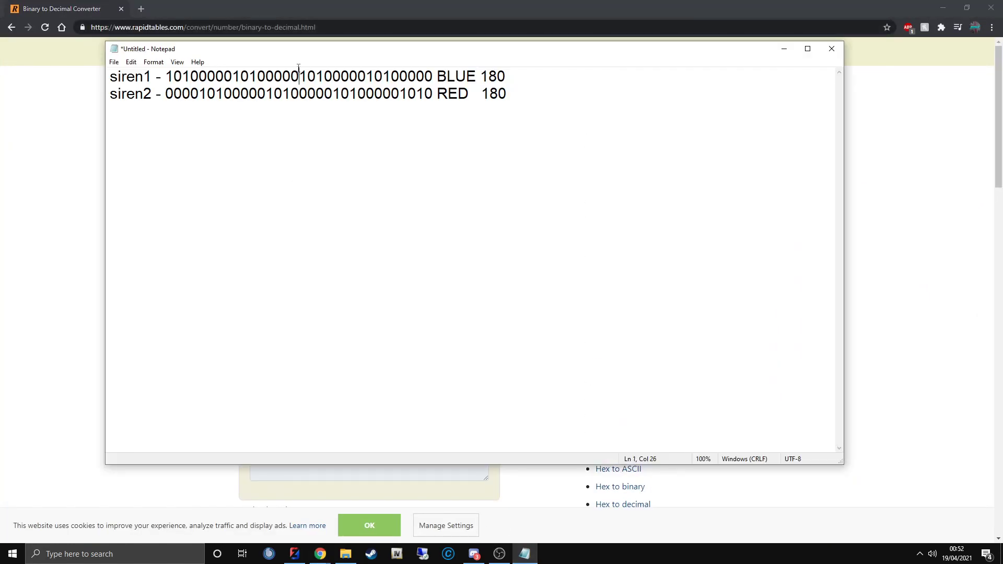
{"action": "key", "text": "ctrl+c"}
{"action": "key", "text": "alt+Tab"}
{"action": "key", "text": "ctrl+v"}
{"action": "key", "text": "alt+Tab"}
{"action": "key", "text": "alt+Tab"}
Step: Convert the siren2 pattern to decimal and add 168430090 to the end of its Notepad line
{"action": "double_click", "coordinate": [306, 202]}
{"action": "key", "text": "ctrl+v"}
{"action": "double_click", "coordinate": [280, 271]}
{"action": "key", "text": "ctrl+c"}
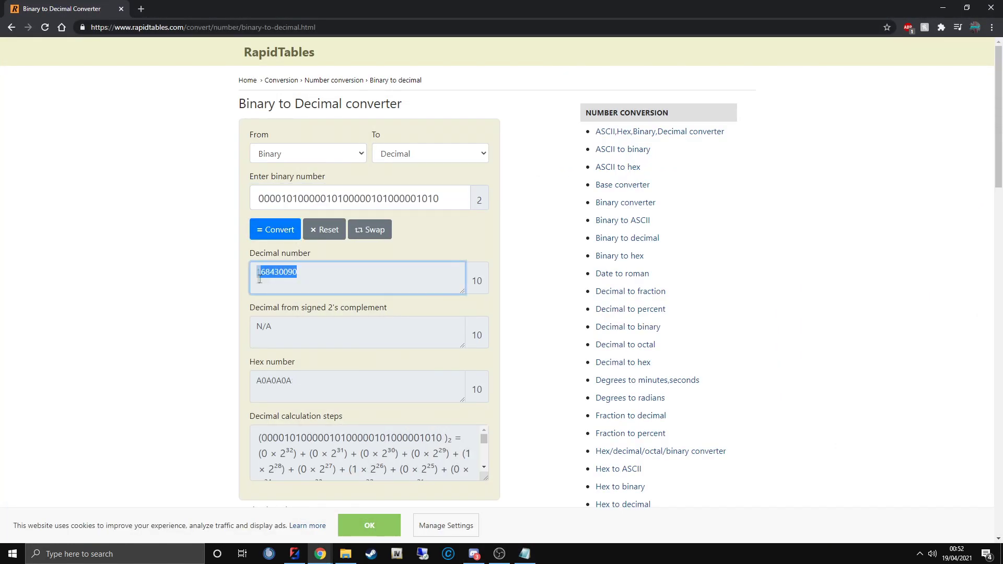
{"action": "key", "text": "alt+Tab"}
{"action": "key", "text": "ctrl+v"}
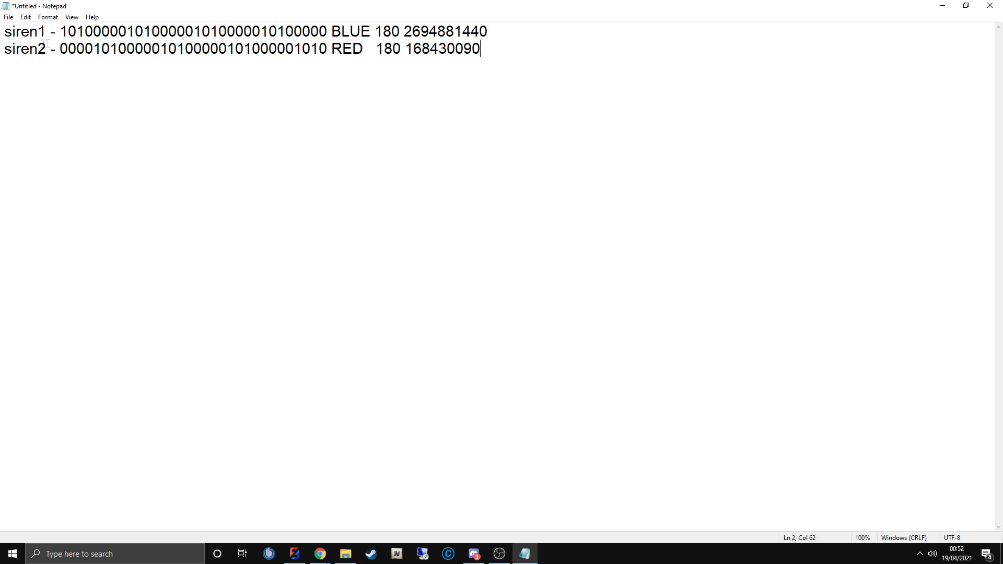
Step: Review the siren1 flash pattern and the decimal values of both sirens in the notes
{"action": "left_click", "coordinate": [380, 42]}
{"action": "double_click", "coordinate": [221, 31]}
{"action": "double_click", "coordinate": [467, 32]}
{"action": "double_click", "coordinate": [469, 49]}
{"action": "left_click", "coordinate": [472, 146]}
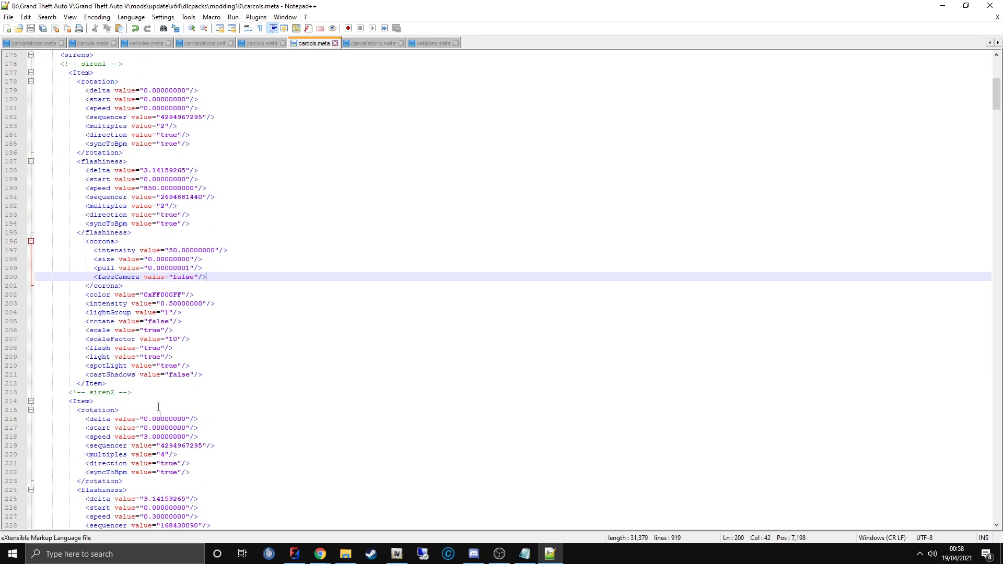
Step: Examine siren1's flashiness delta, speed and color in carcols.meta and compare its sequencer with the siren1 decimal in the Notepad notes
{"action": "left_click_drag", "start_coordinate": [222, 171], "coordinate": [85, 171]}
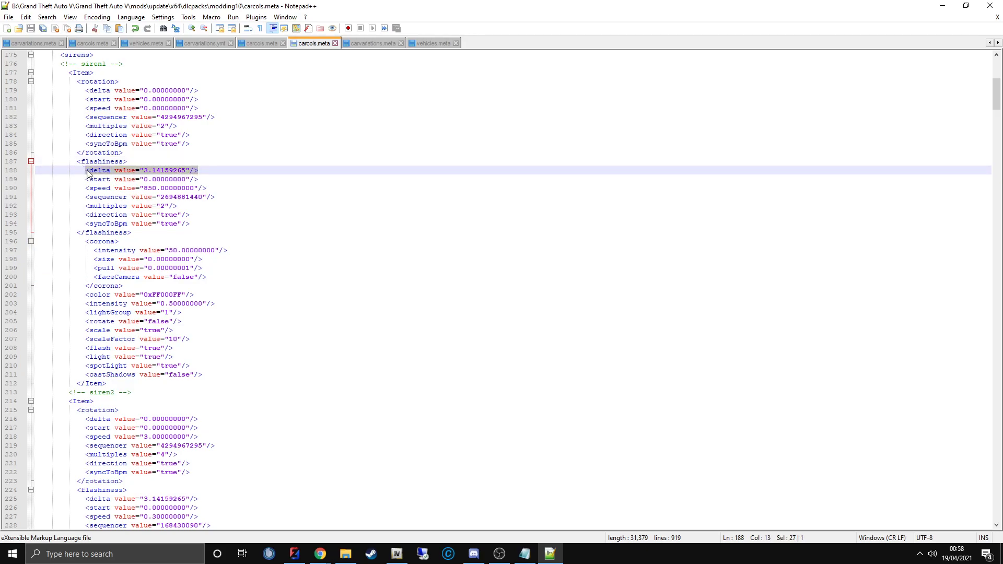
{"action": "left_click", "coordinate": [101, 188]}
{"action": "left_click", "coordinate": [203, 296]}
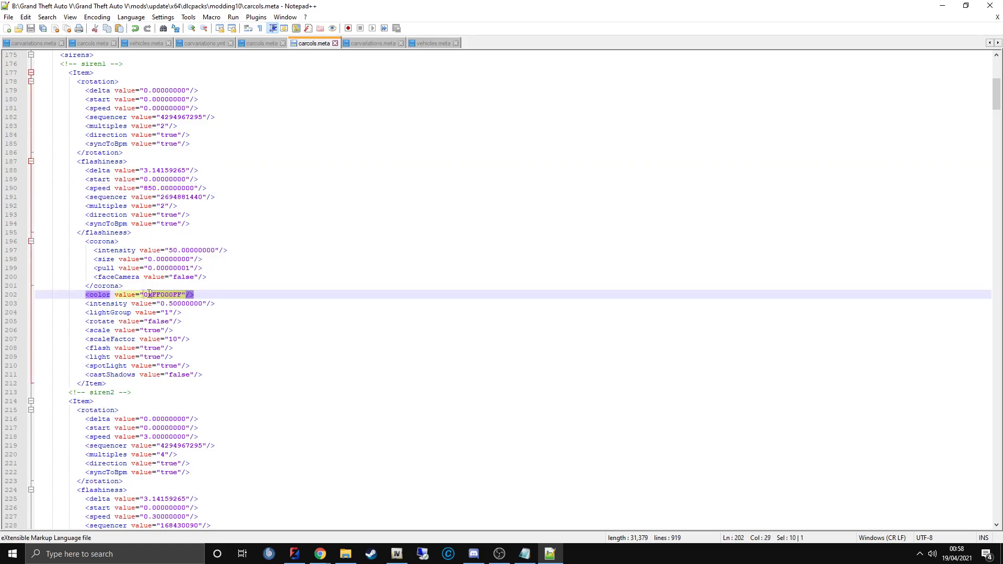
{"action": "left_click", "coordinate": [524, 554]}
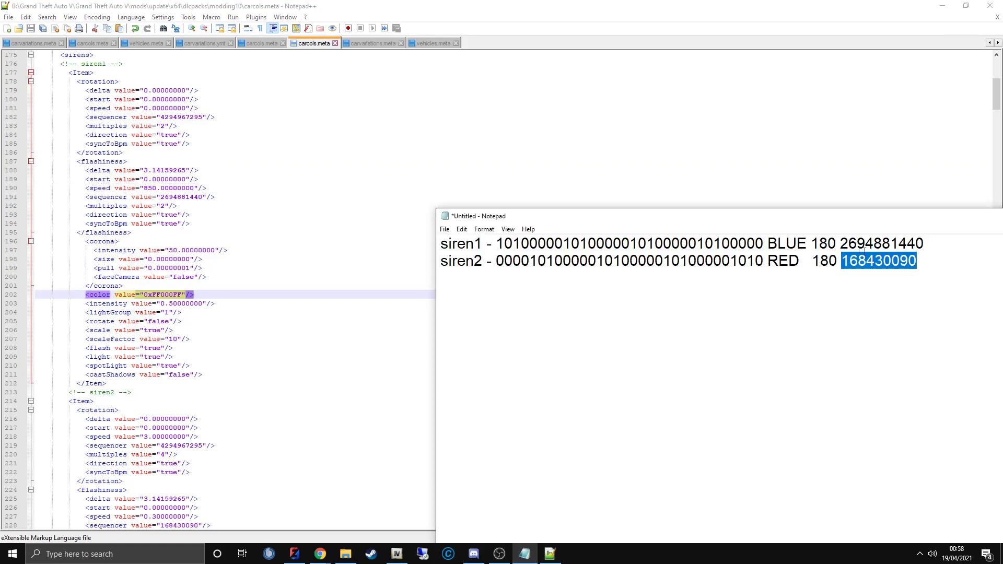
{"action": "left_click_drag", "start_coordinate": [767, 216], "coordinate": [581, 186]}
{"action": "double_click", "coordinate": [695, 214]}
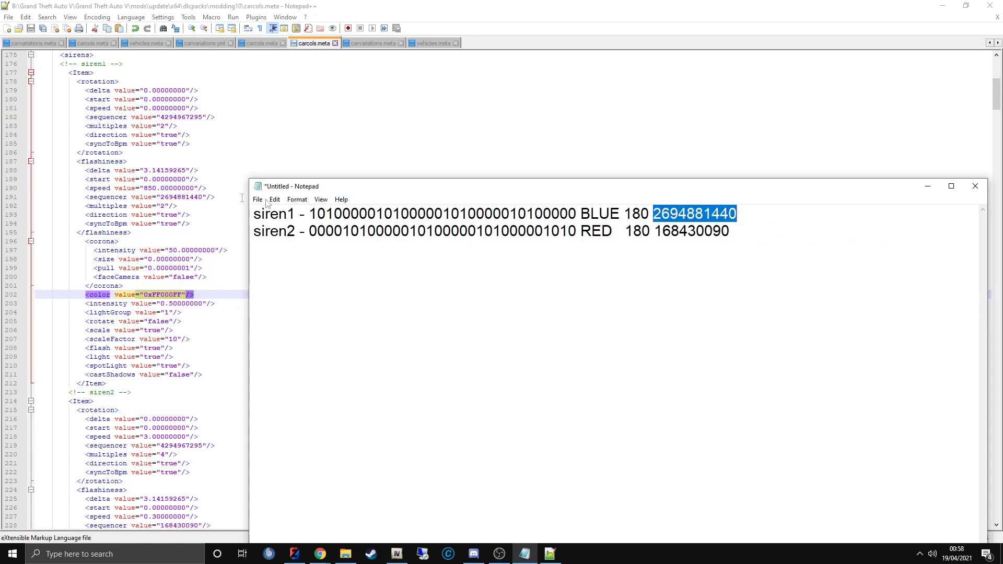
{"action": "left_click", "coordinate": [928, 186]}
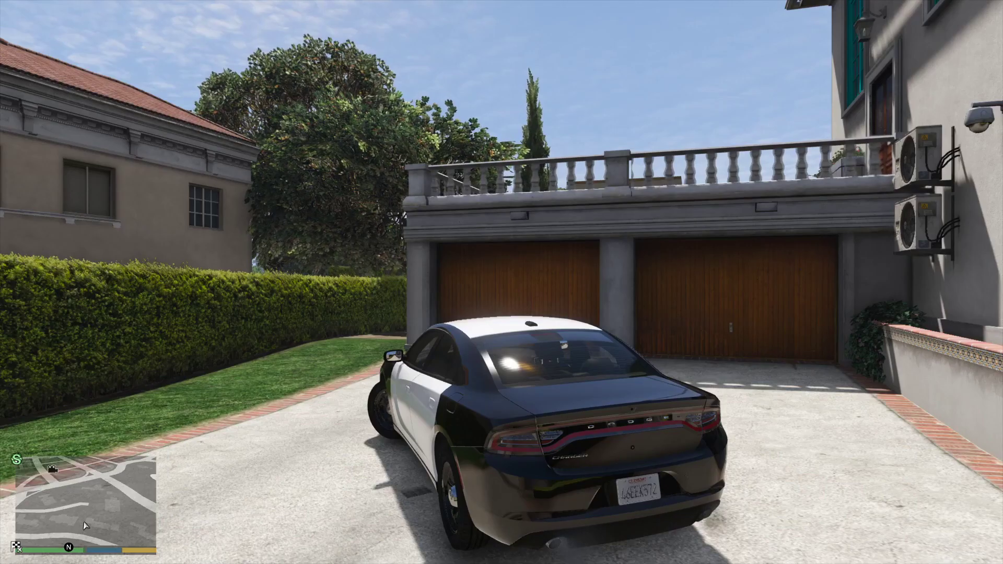